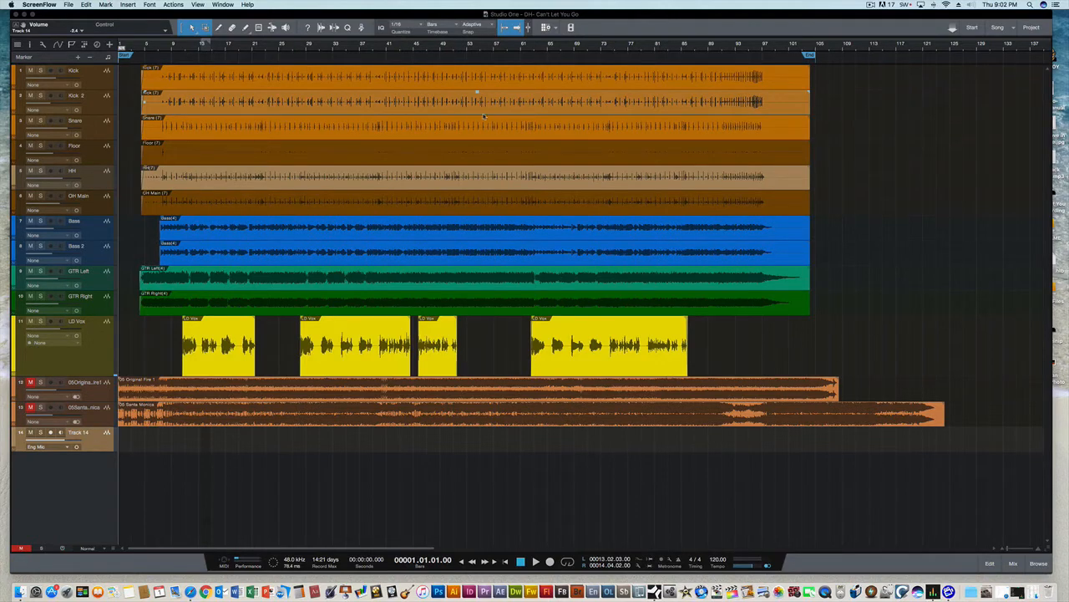
# - Play the song from bar 28 to hear the mix, stopping playback around bar 39
pyautogui.click(301, 49)
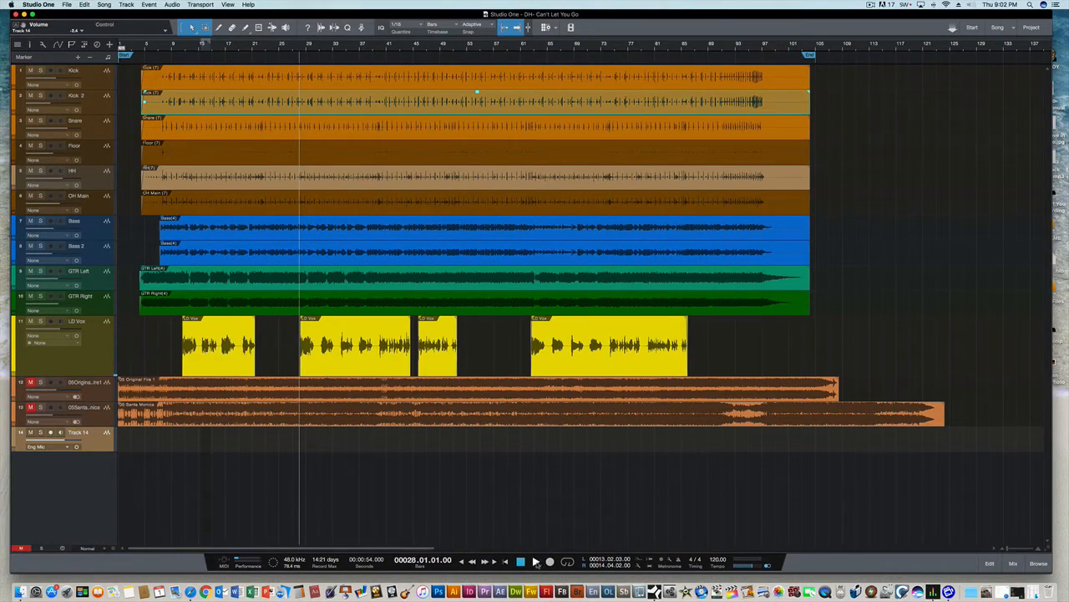
pyautogui.click(536, 561)
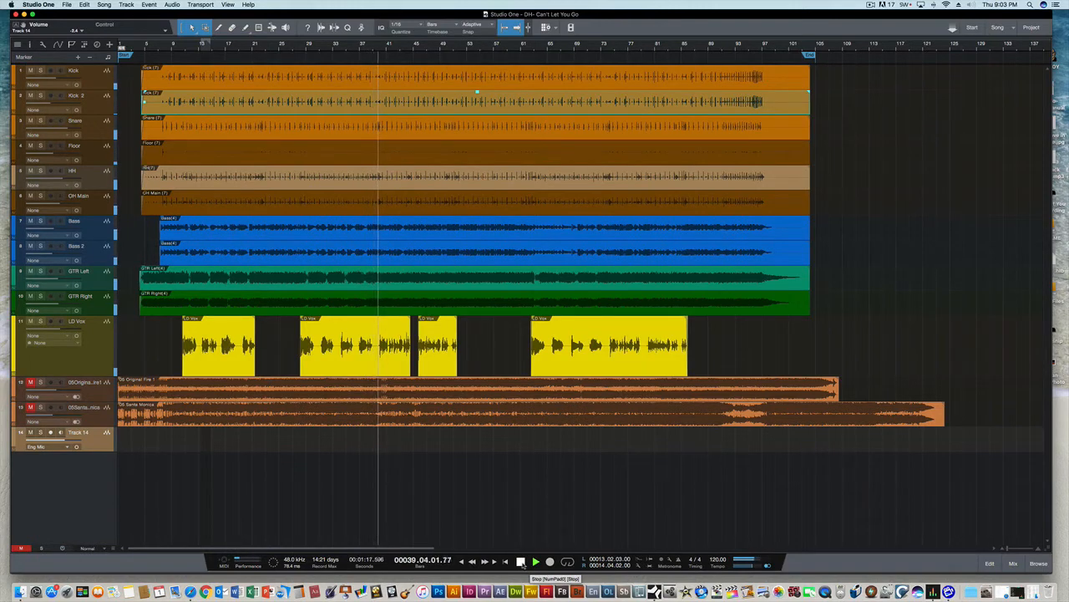
pyautogui.click(521, 561)
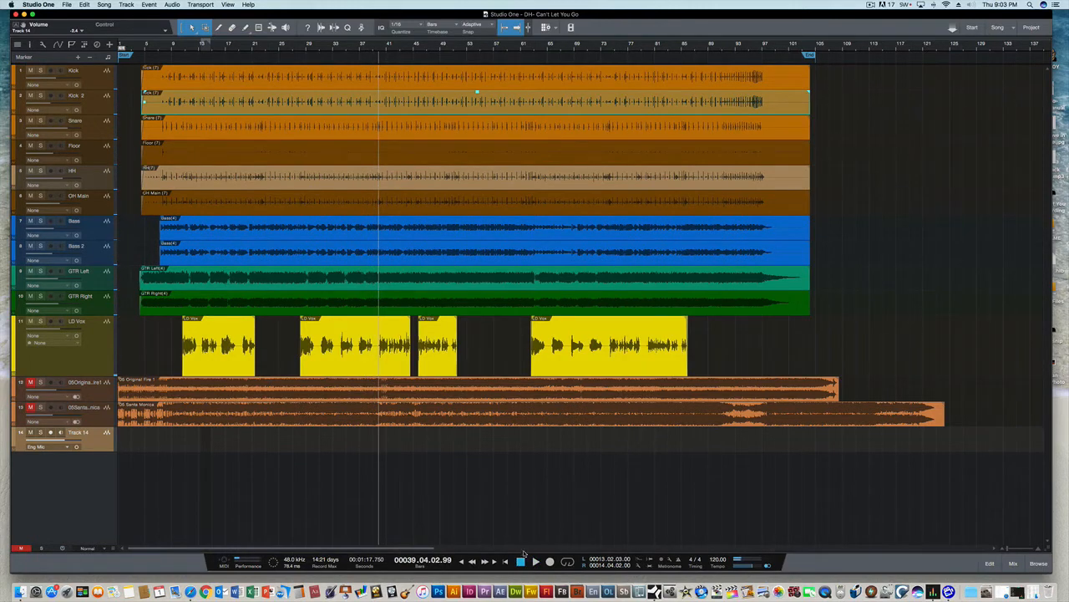
# - Show the mixing console, enlarge it over the arrangement, and resize its inserts, sends and fader sections so all are readable
pyautogui.click(1014, 563)
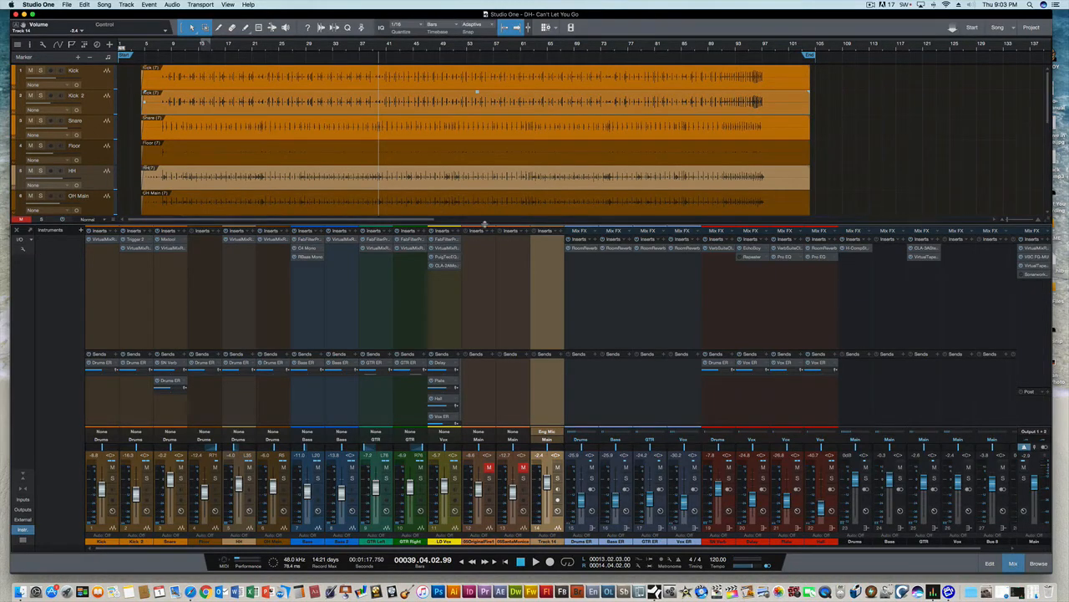
pyautogui.moveTo(484, 224); pyautogui.dragTo(481, 177)
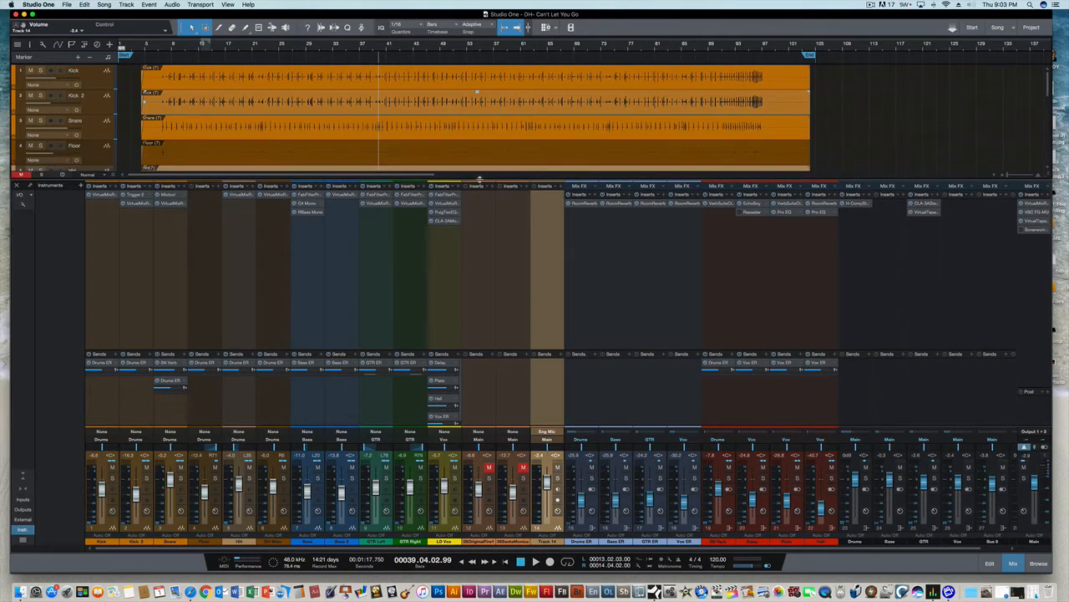
pyautogui.moveTo(530, 349); pyautogui.dragTo(531, 261)
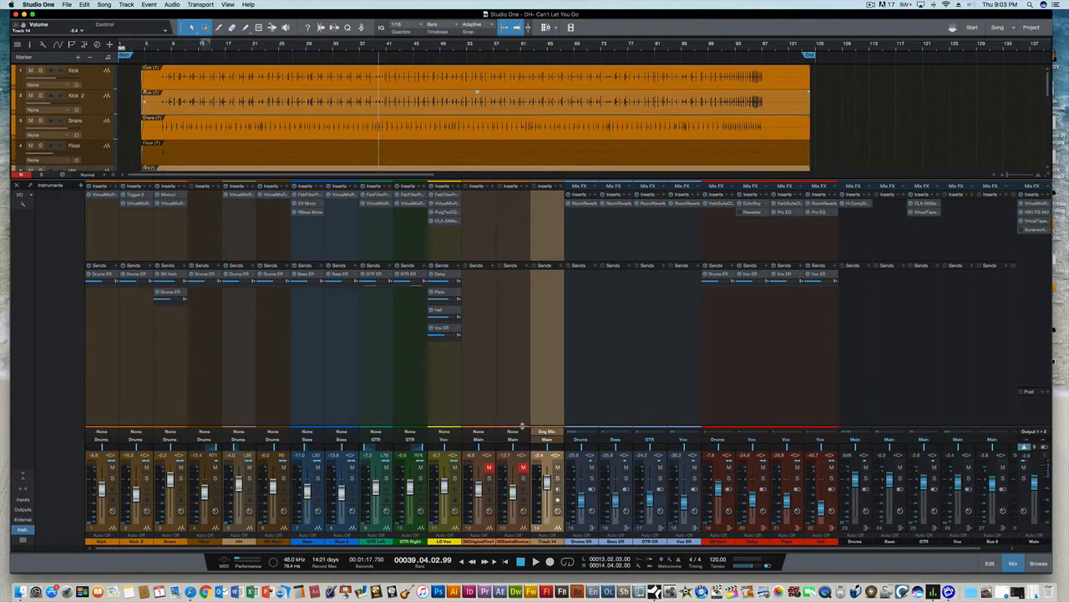
pyautogui.moveTo(521, 430); pyautogui.dragTo(518, 394)
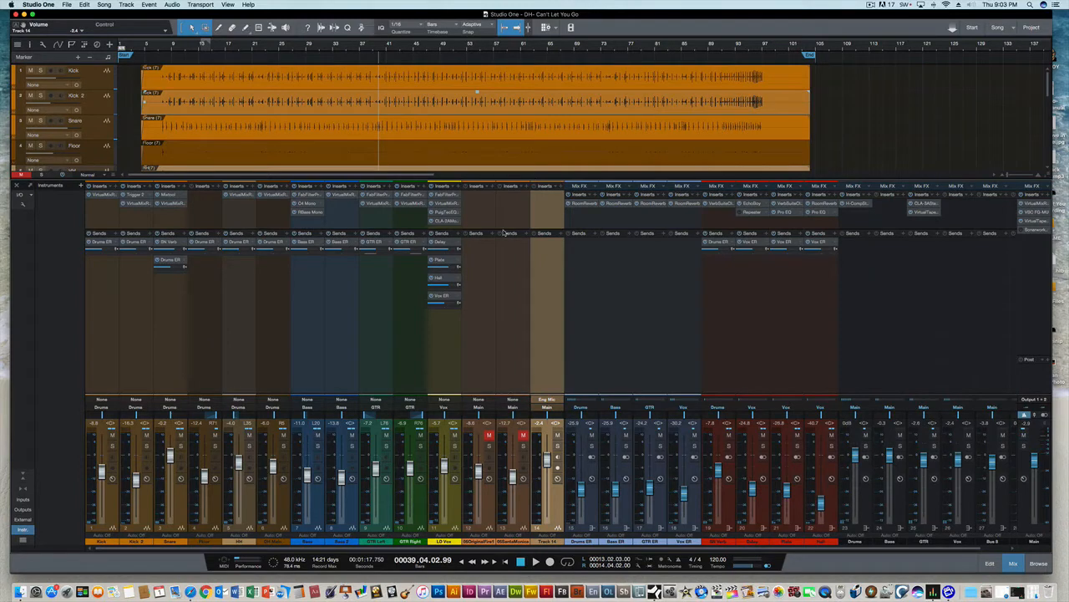
pyautogui.moveTo(504, 231); pyautogui.dragTo(503, 253)
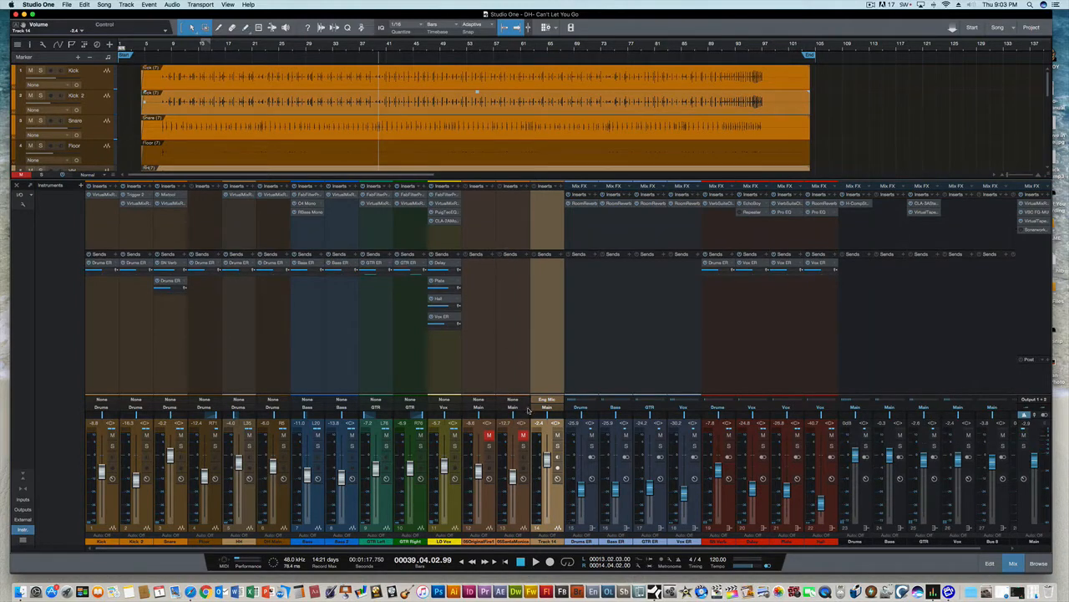
pyautogui.moveTo(526, 385); pyautogui.dragTo(528, 384)
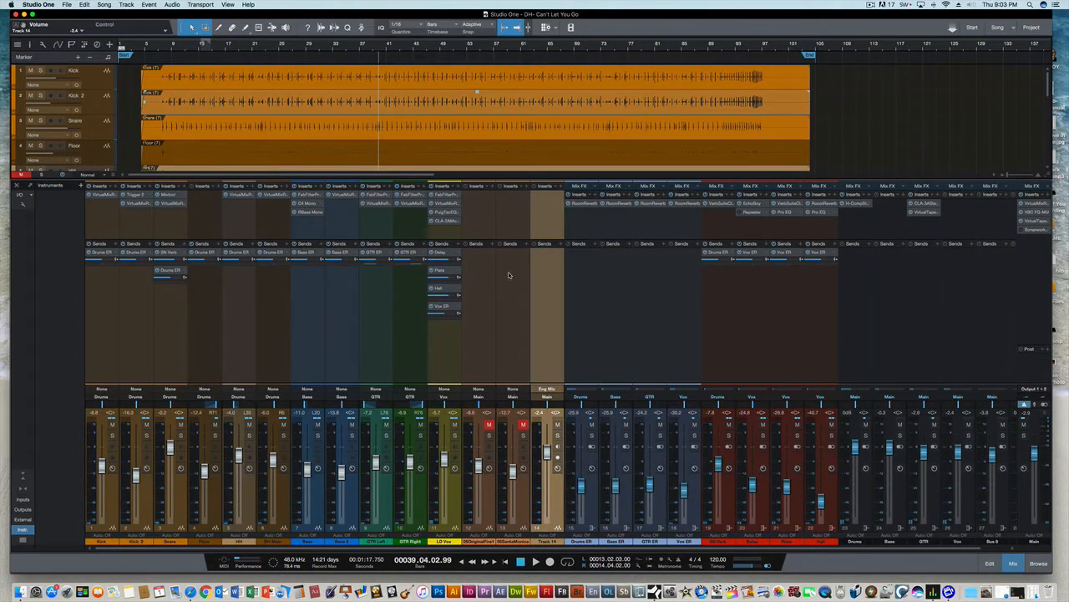
pyautogui.moveTo(517, 239); pyautogui.dragTo(516, 259)
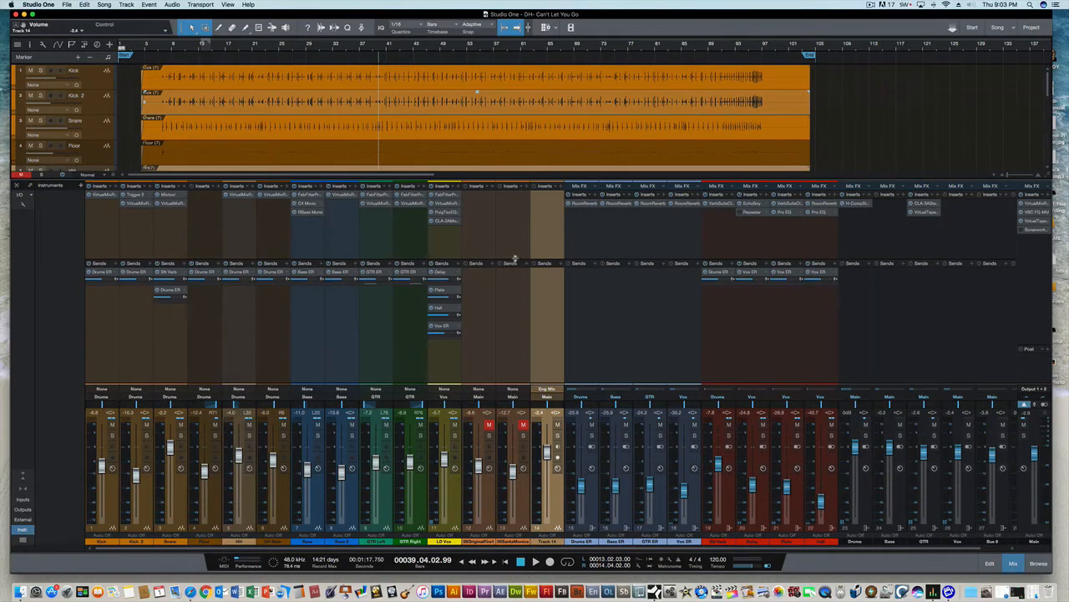
pyautogui.moveTo(530, 381); pyautogui.dragTo(531, 365)
pyautogui.hscroll(2, 809, 393)
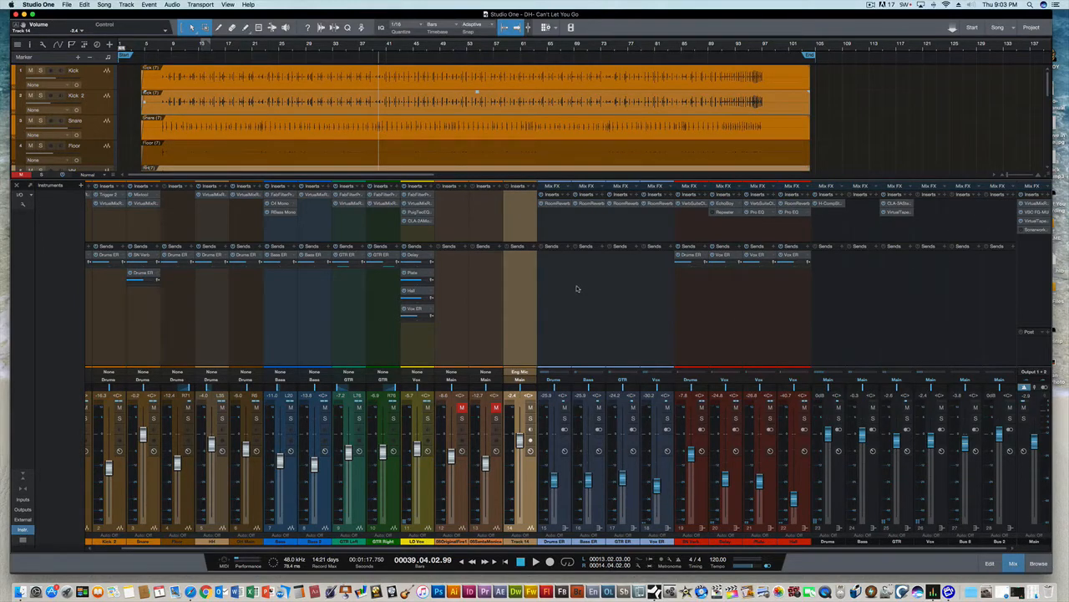
pyautogui.hscroll(-2, 458, 311)
pyautogui.hscroll(-2, 457, 311)
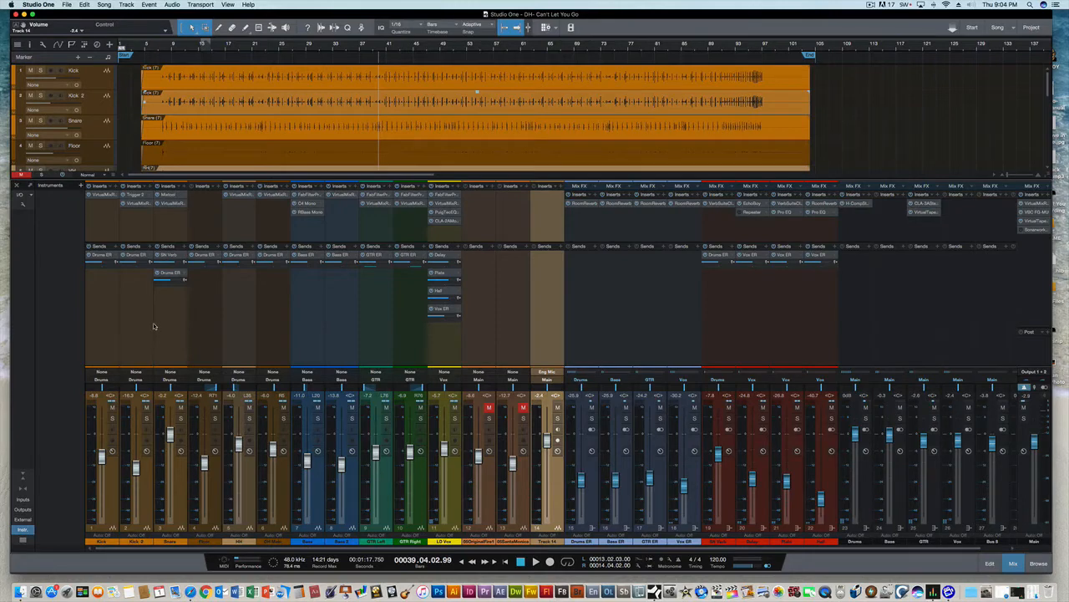
pyautogui.hscroll(2, 178, 326)
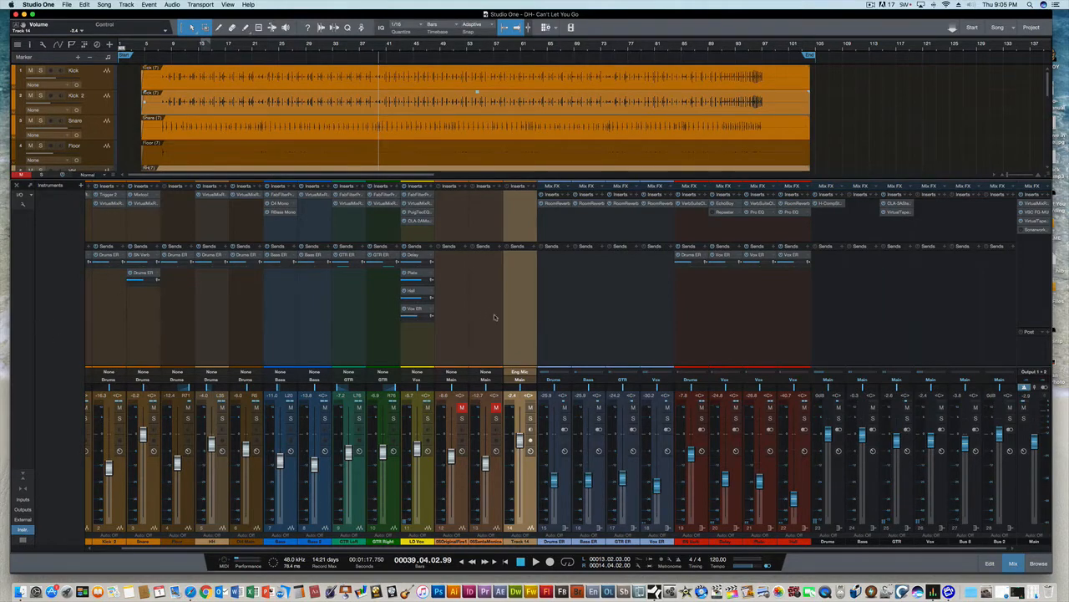
pyautogui.hscroll(-3, 496, 313)
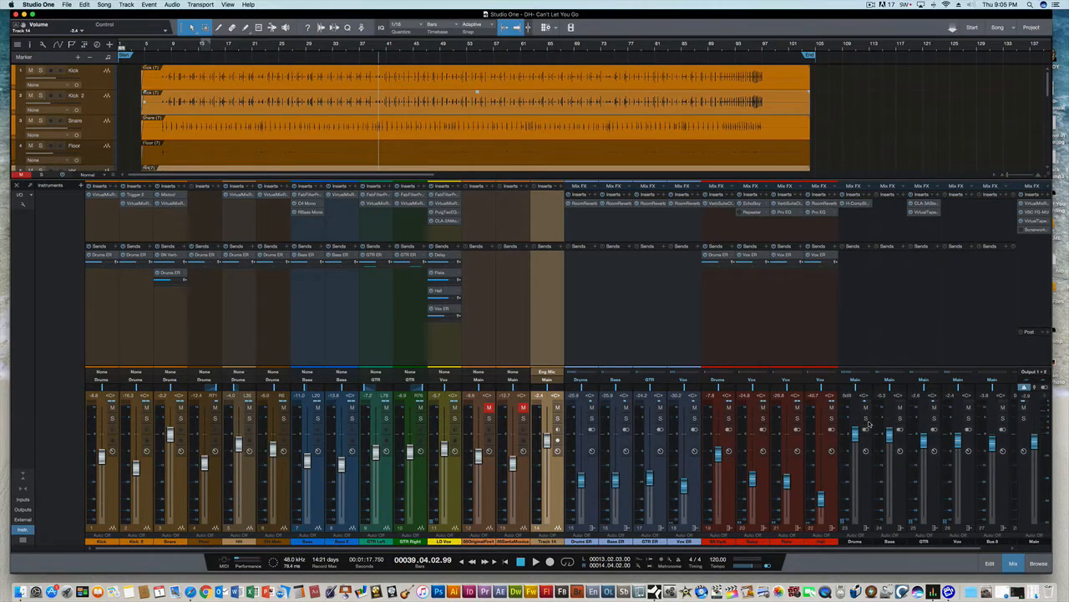
# - Solo the Drums bus and play the drum mix on its own, stopping around bar 48
pyautogui.click(865, 418)
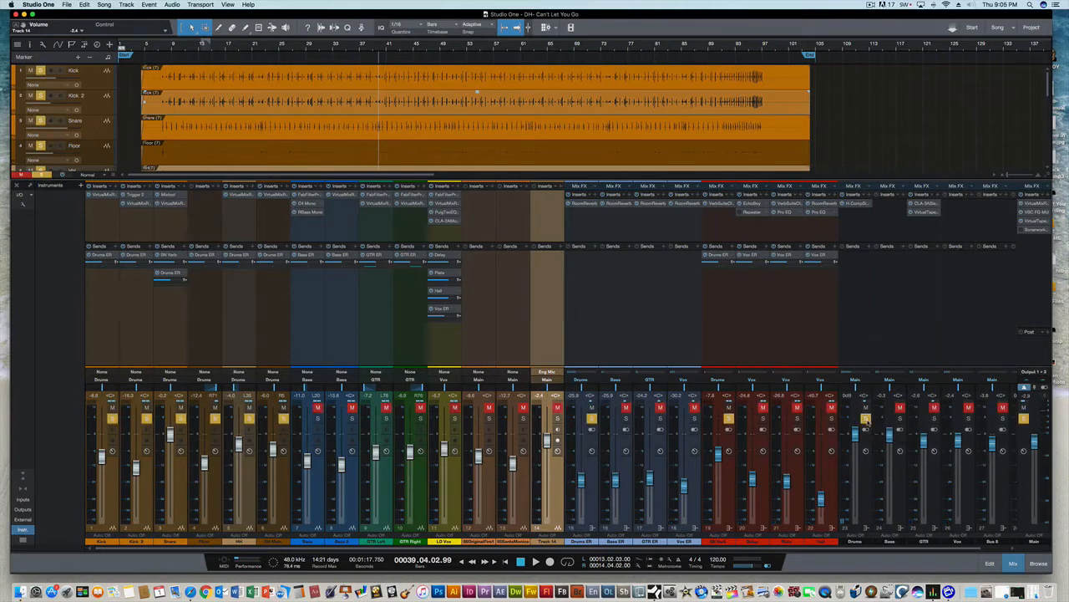
pyautogui.scroll(-5, 417, 130)
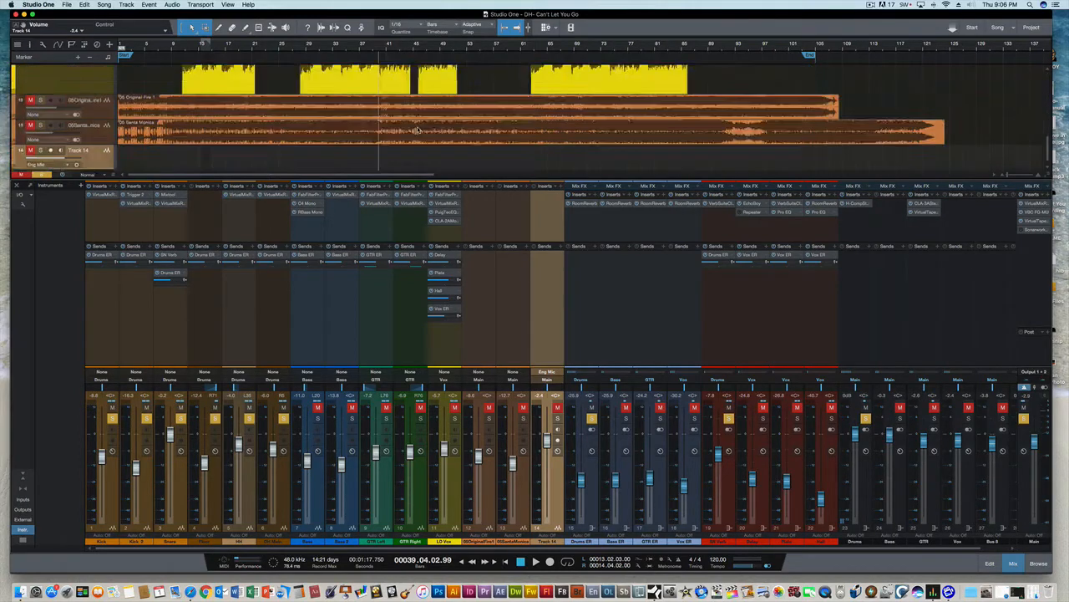
pyautogui.scroll(2, 418, 129)
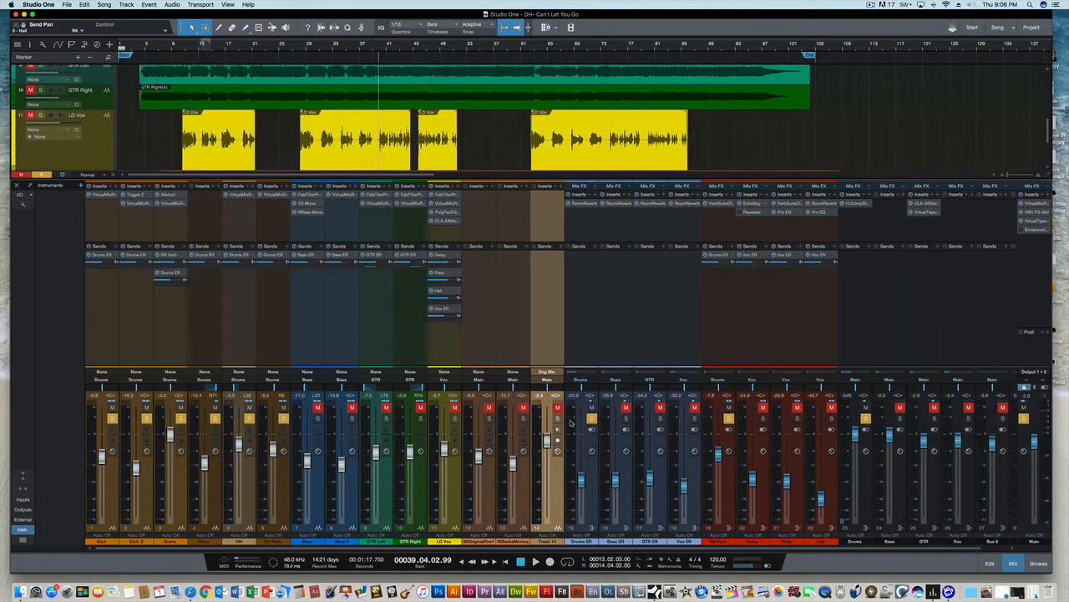
pyautogui.click(536, 562)
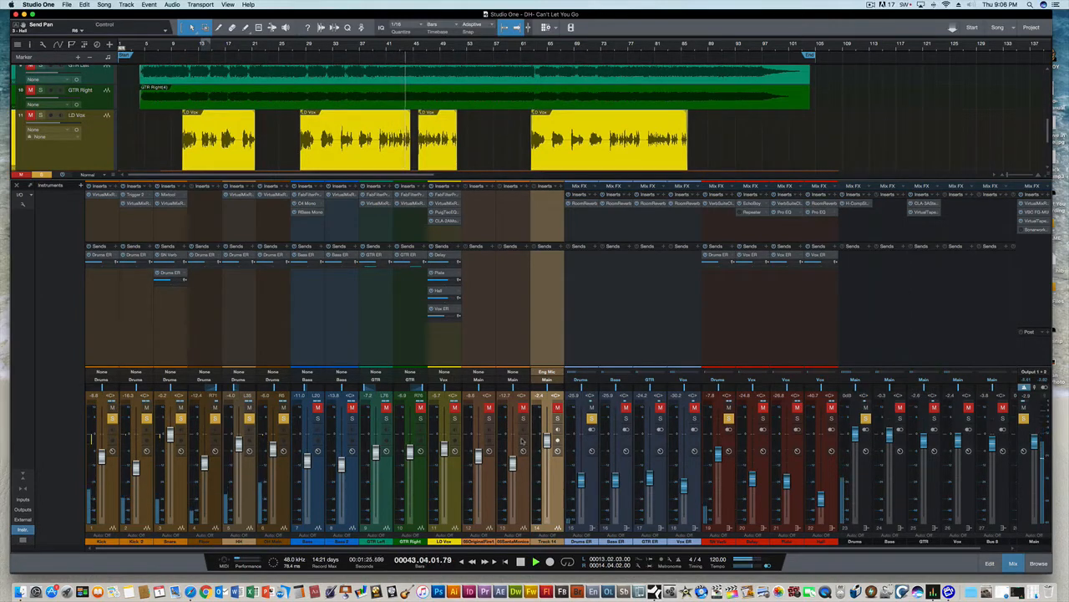
pyautogui.click(520, 561)
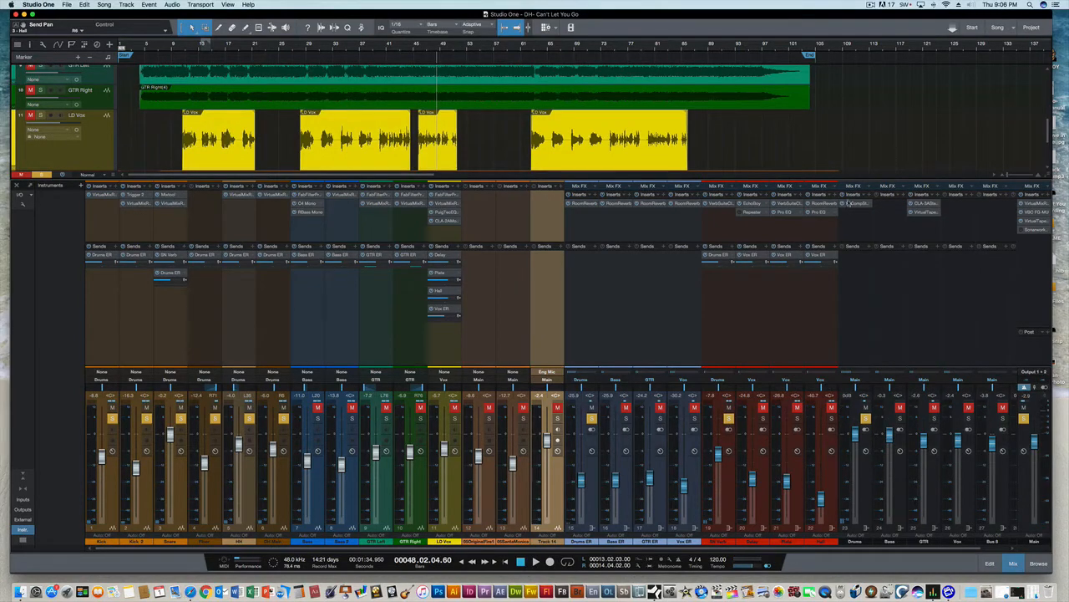
# - Review the H-Comp compressor on the Drums bus while the soloed drums play, and close the plug-in after stopping playback
pyautogui.click(856, 205)
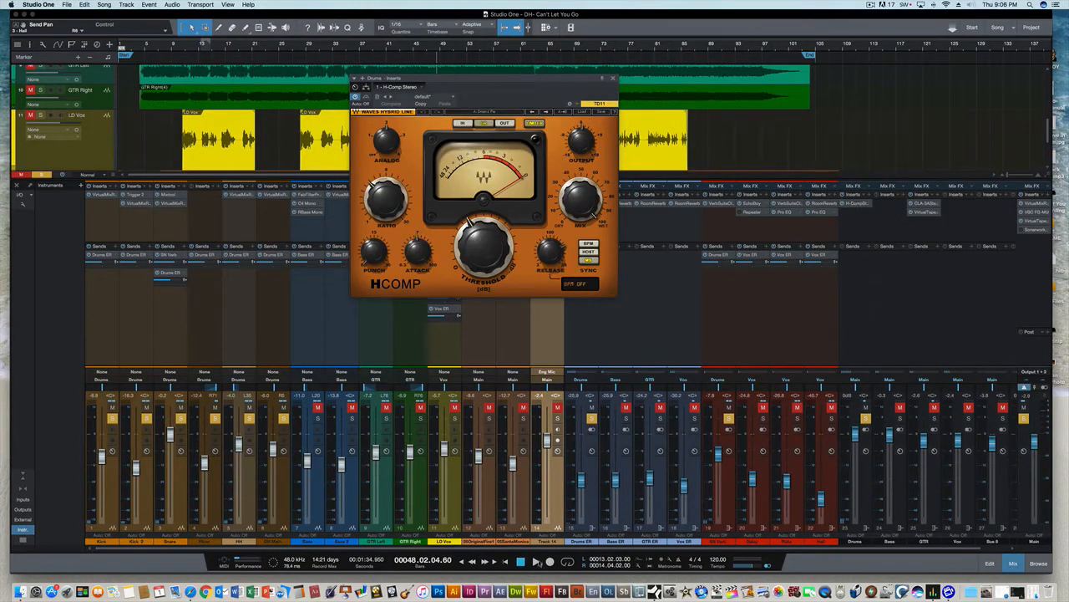
pyautogui.click(536, 562)
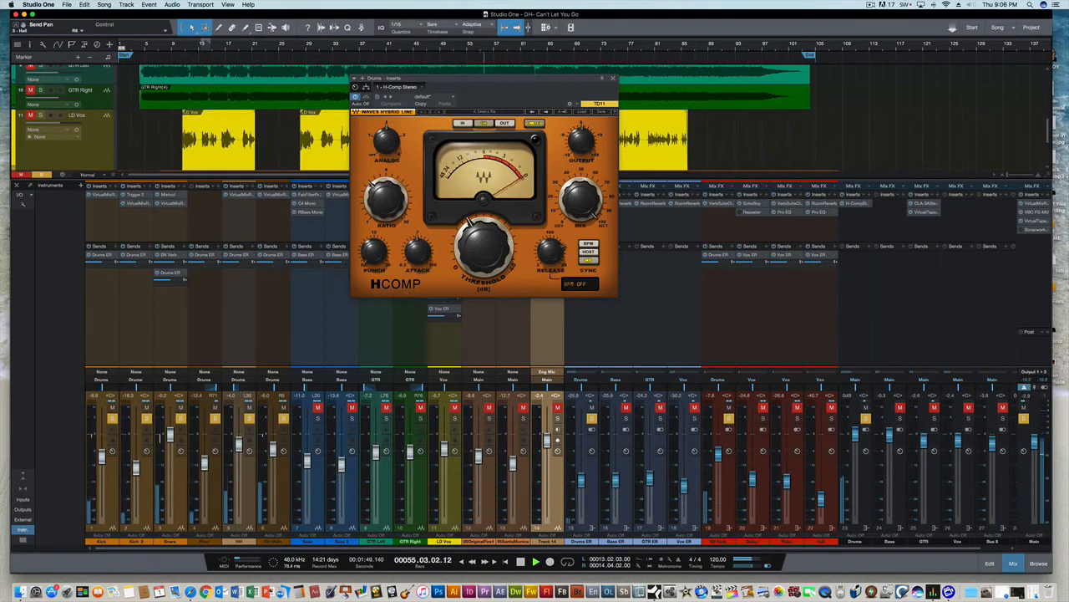
pyautogui.moveTo(374, 186)
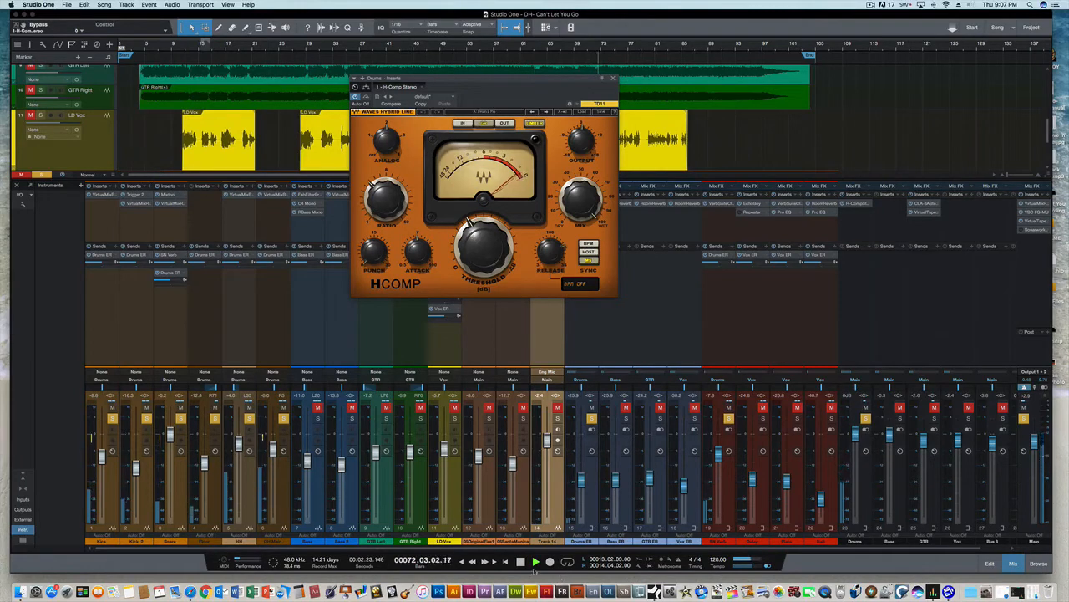
pyautogui.click(520, 560)
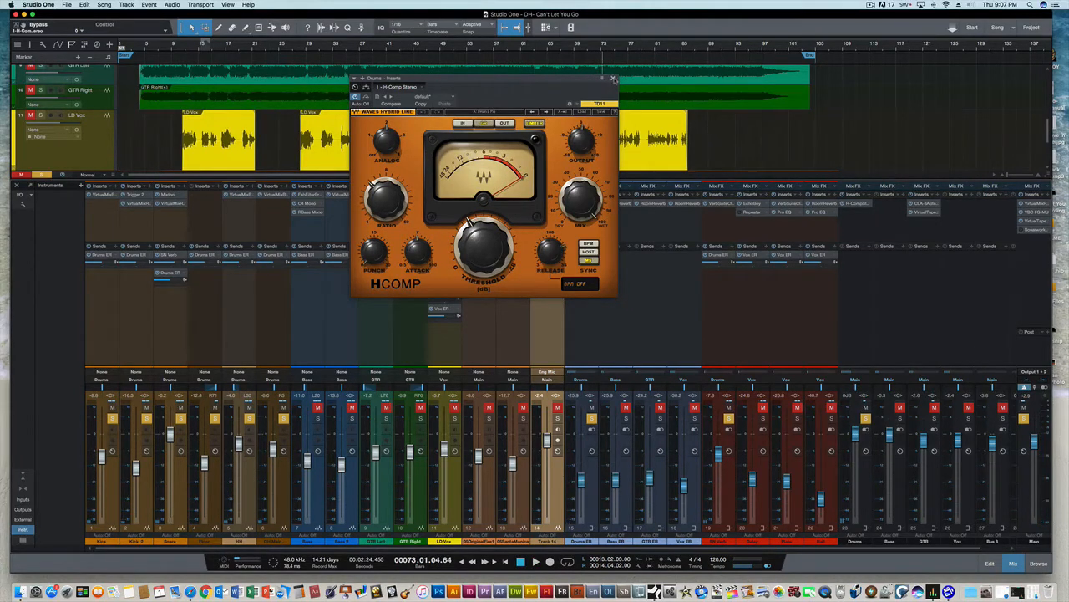
pyautogui.click(614, 79)
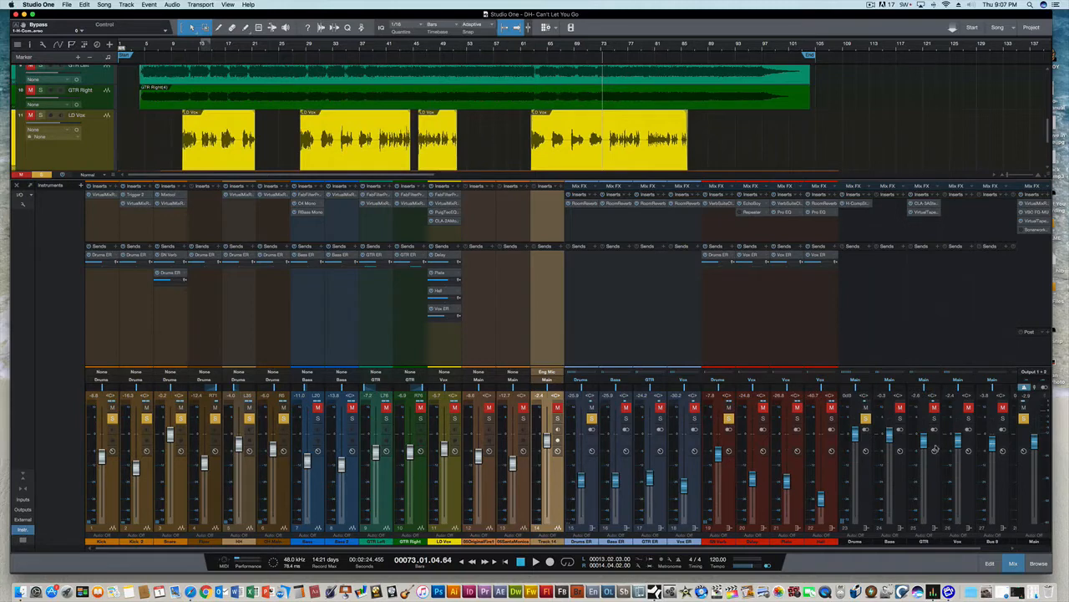
# - Unsolo the Drums bus and play the full mix from about bar 32
pyautogui.click(865, 419)
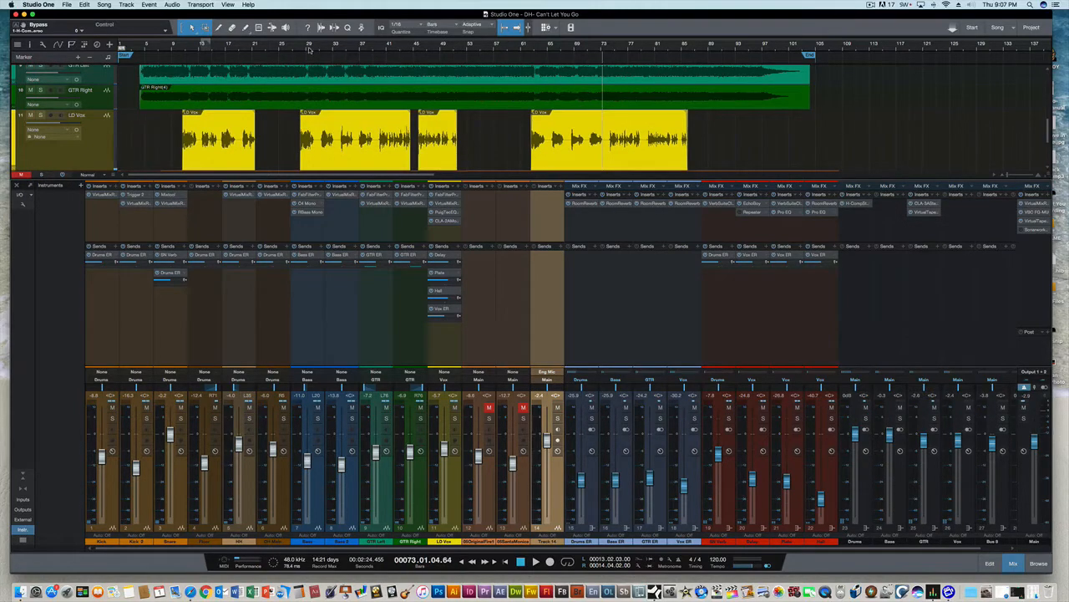
pyautogui.click(328, 46)
pyautogui.click(536, 561)
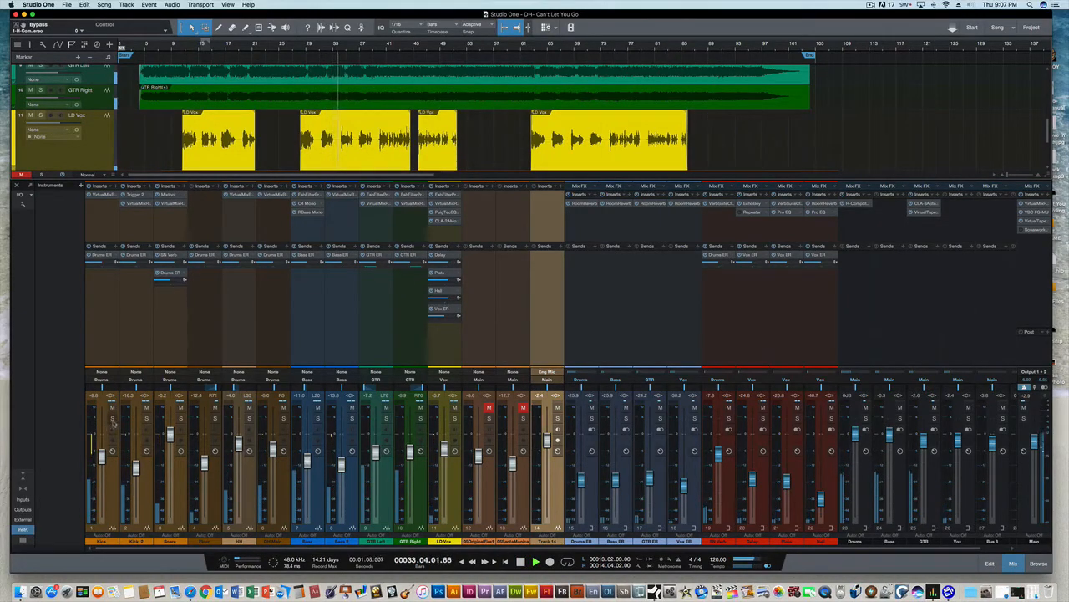
# - Solo the Kick and Kick 2 tracks during playback and bring them into view in the arrangement
pyautogui.click(112, 418)
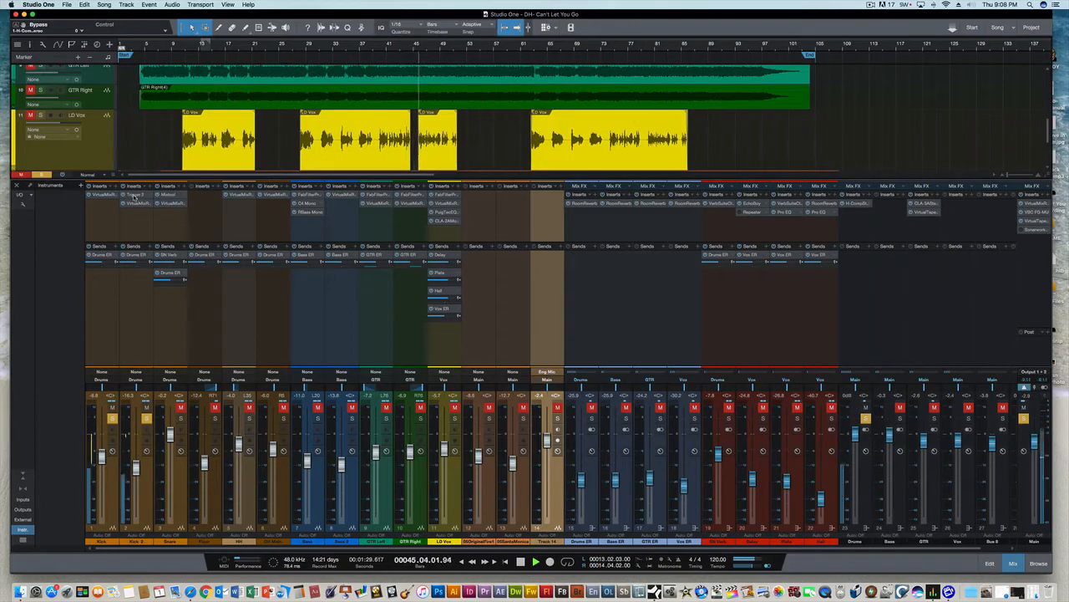
pyautogui.scroll(10, 221, 102)
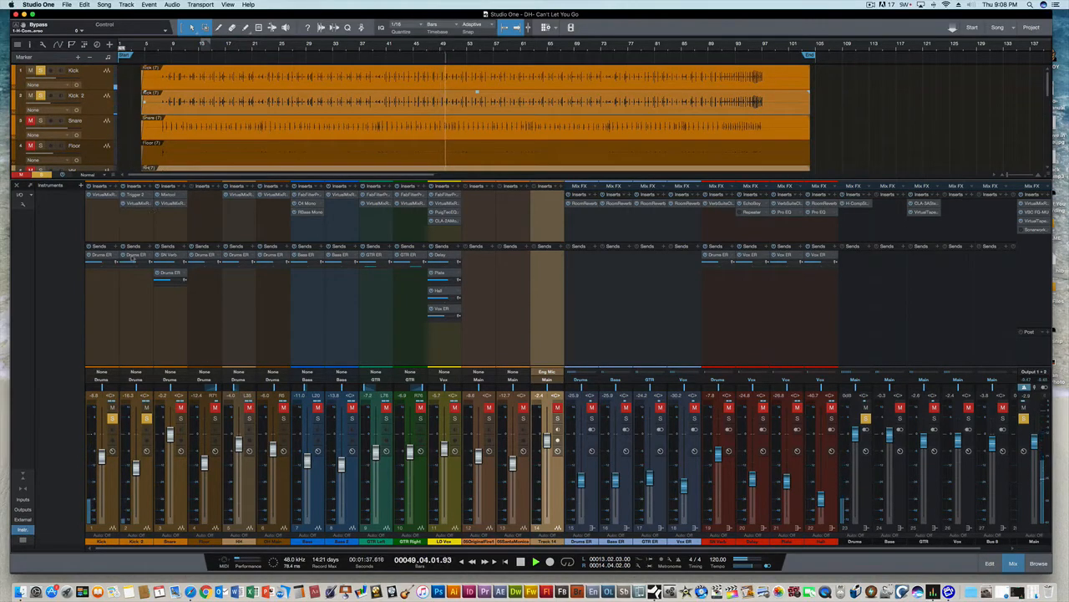
pyautogui.moveTo(164, 261)
# - Examine the Virtual Mix Rack insert on the Kick track, replaying the soloed kicks to hear it, and close the plug-in
pyautogui.click(103, 196)
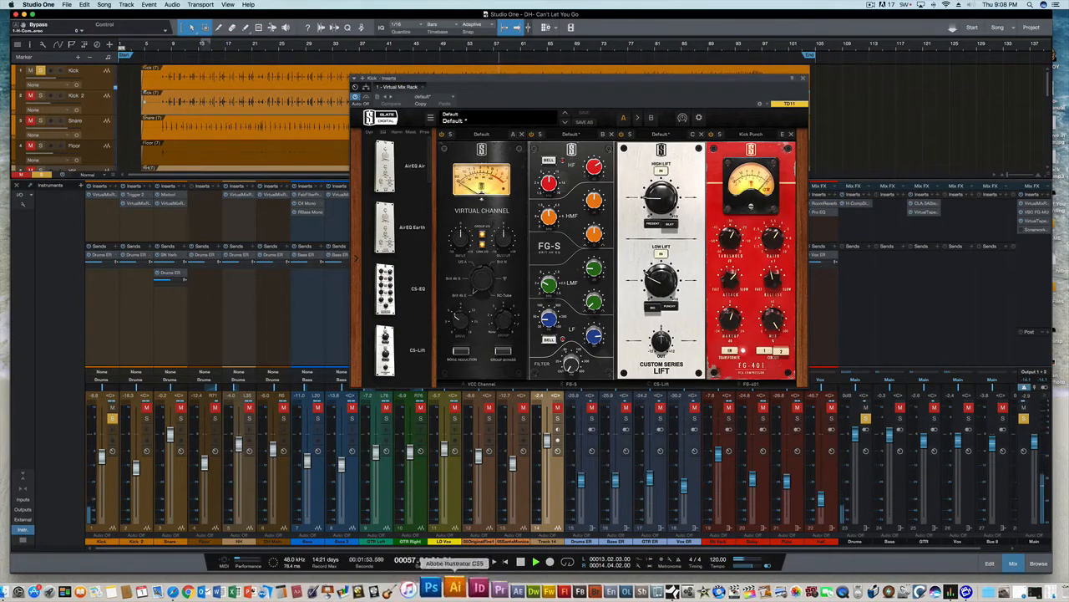
pyautogui.click(520, 561)
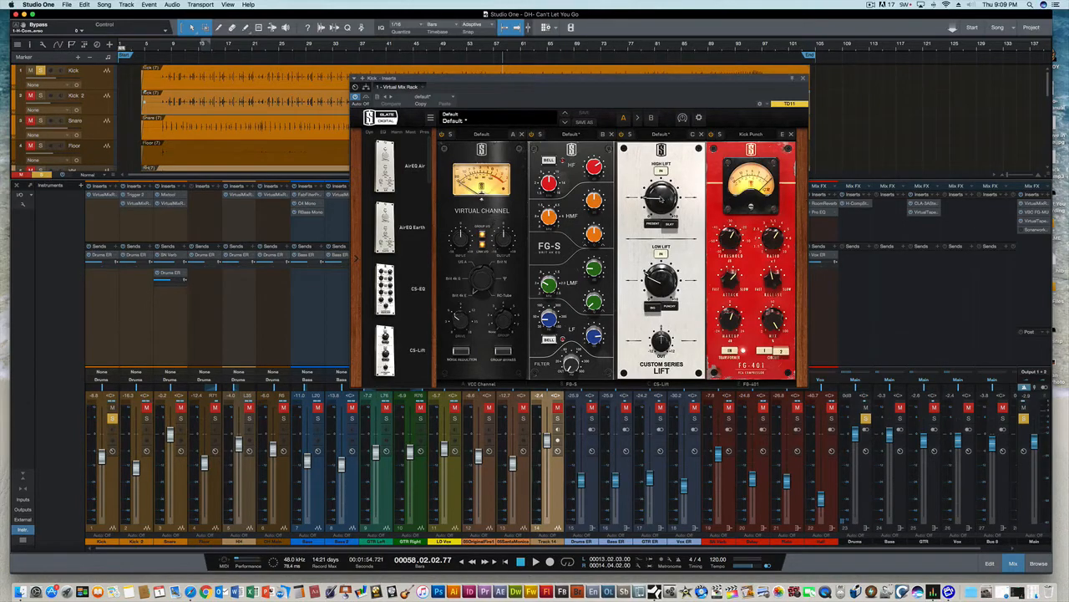
pyautogui.click(536, 561)
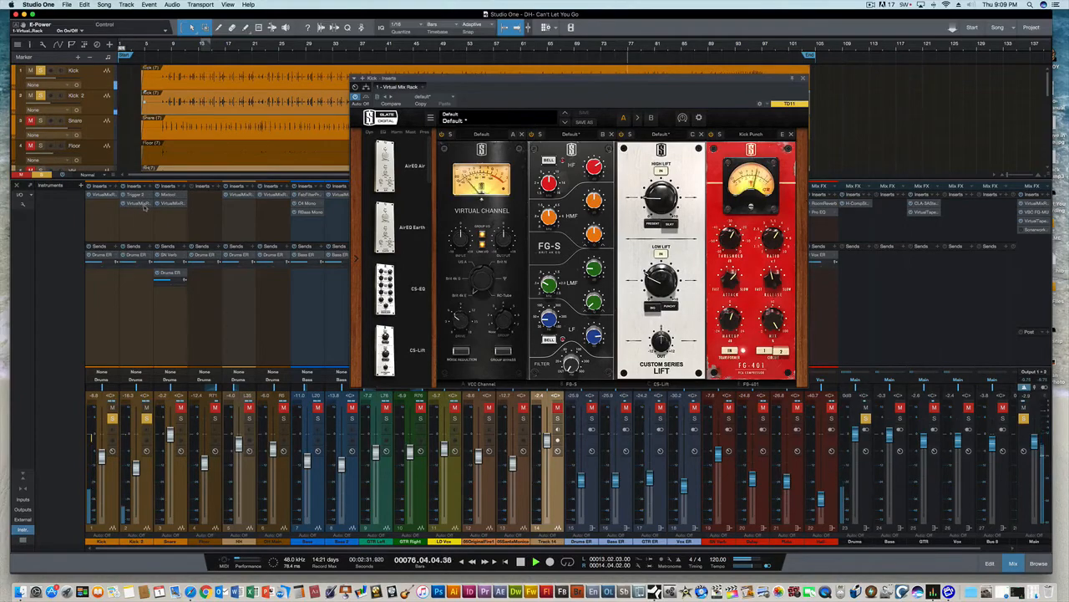
pyautogui.click(802, 78)
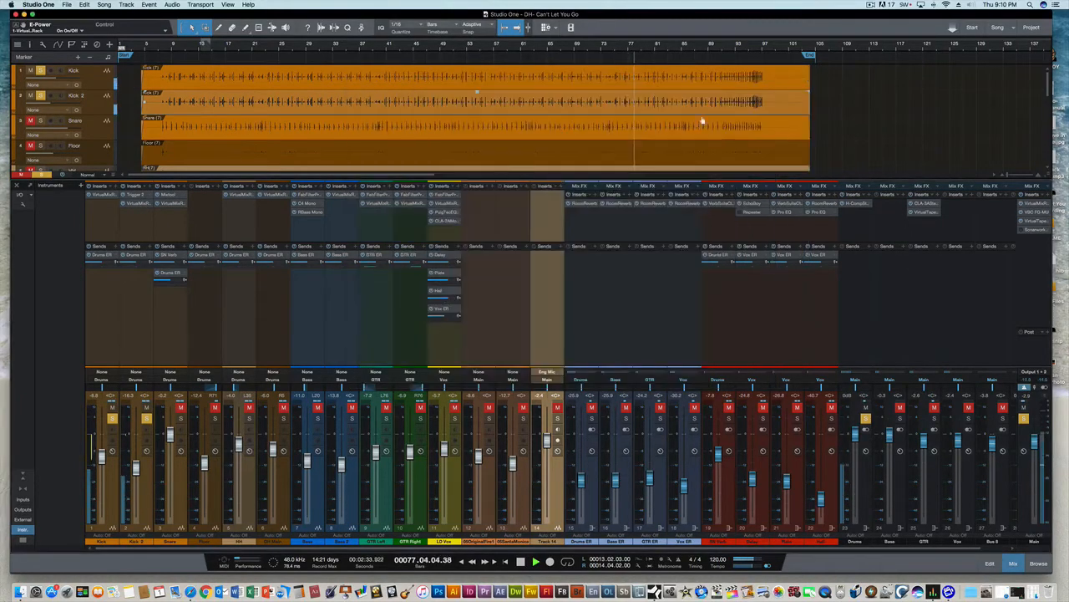
# - Open the Virtual Mix Rack insert on Kick 2 and compare the kick sound with the plug-in bypassed and active
pyautogui.click(136, 206)
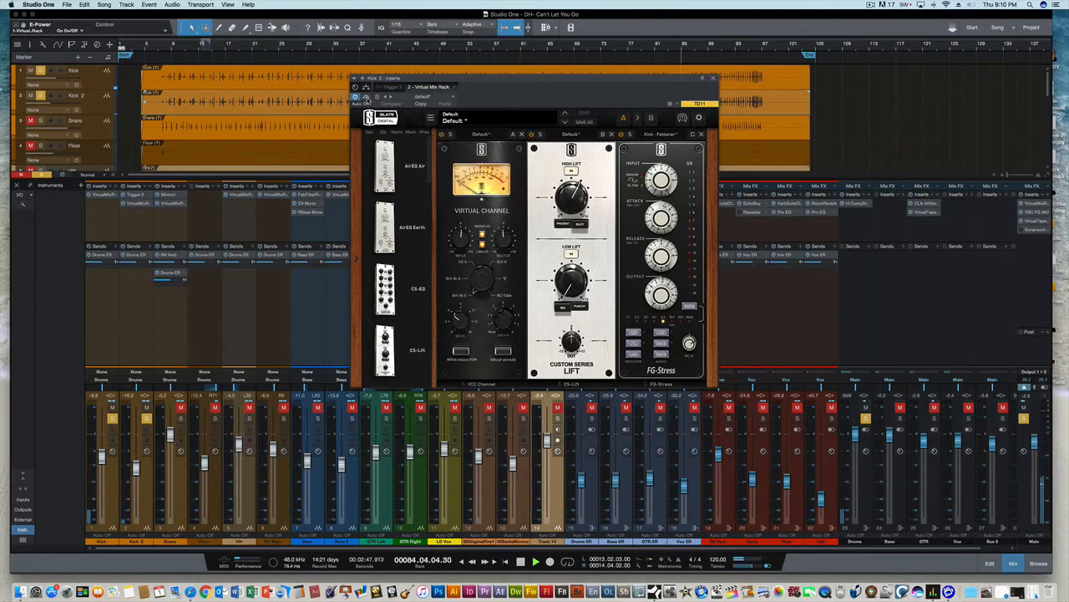
pyautogui.click(365, 97)
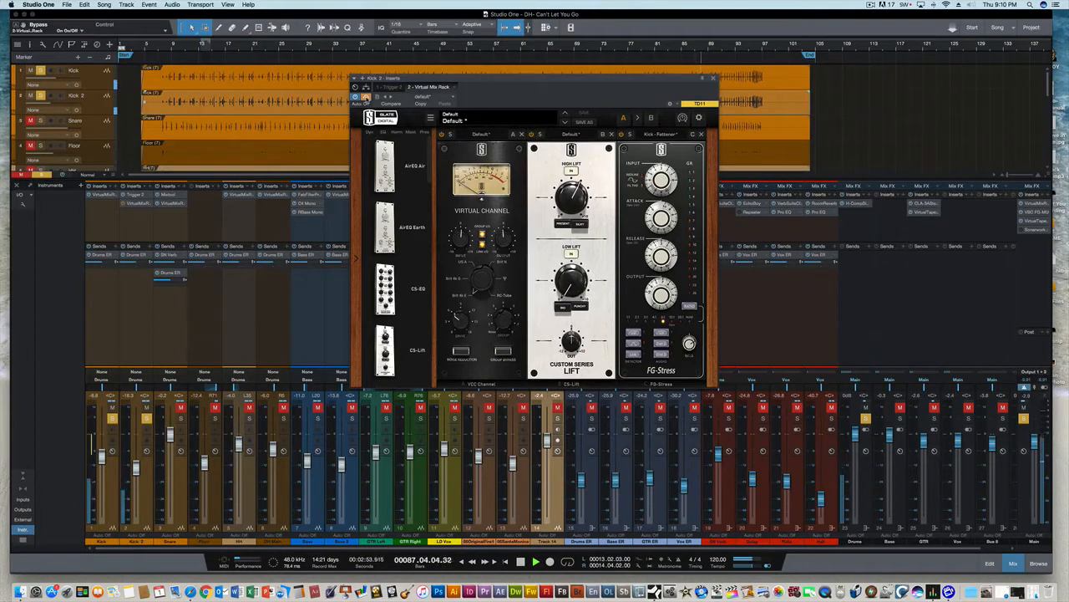
pyautogui.click(365, 96)
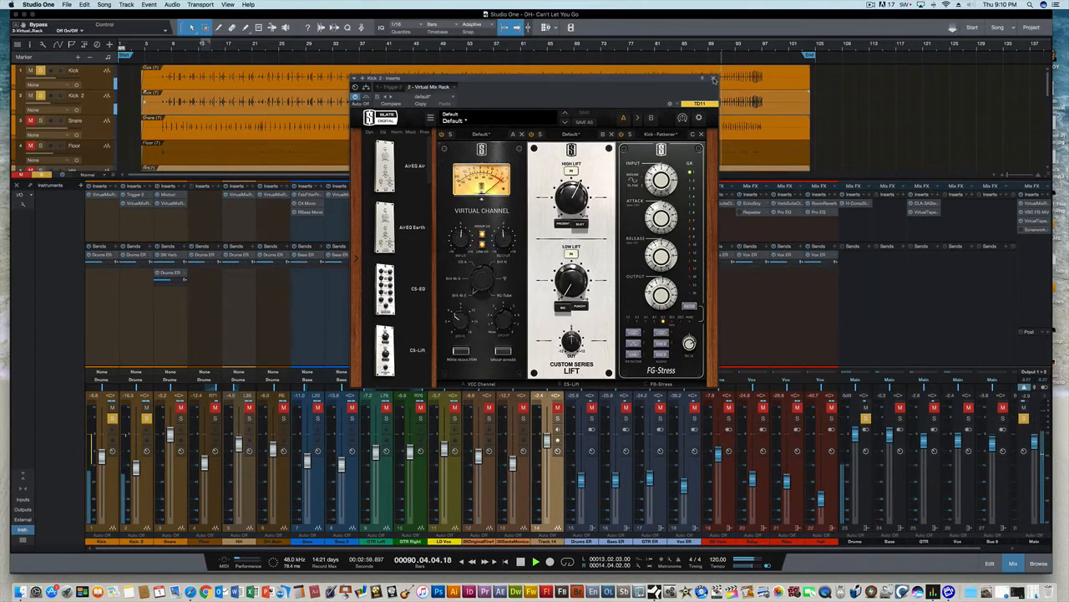
# - Close the Kick 2 plug-in, replay from about bar 31, and add the Snare, Floor, HH, overhead and drum reverb channels to the solo
pyautogui.click(713, 78)
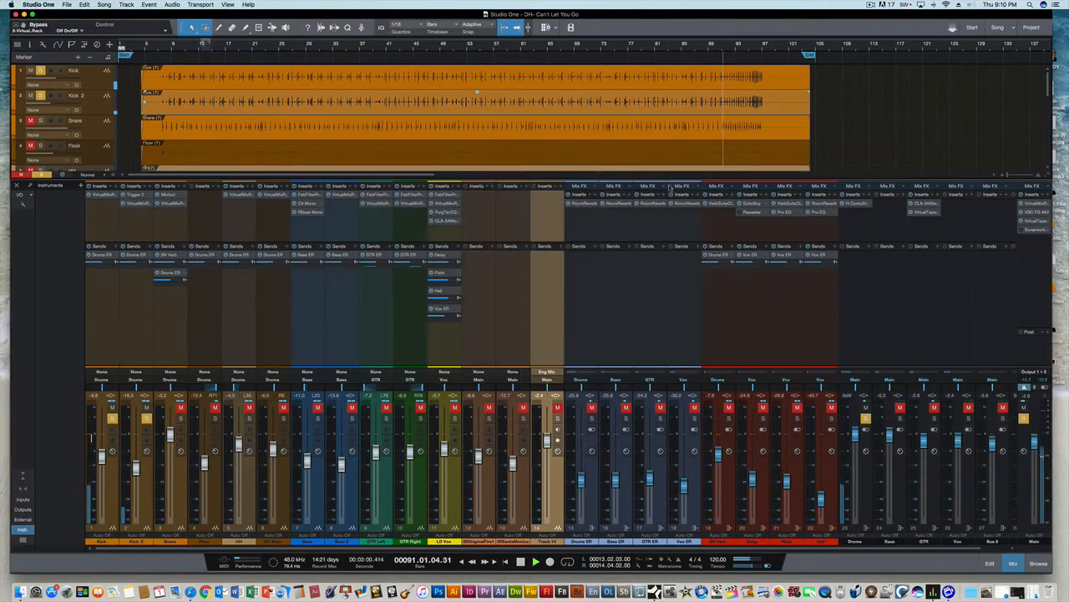
pyautogui.click(323, 49)
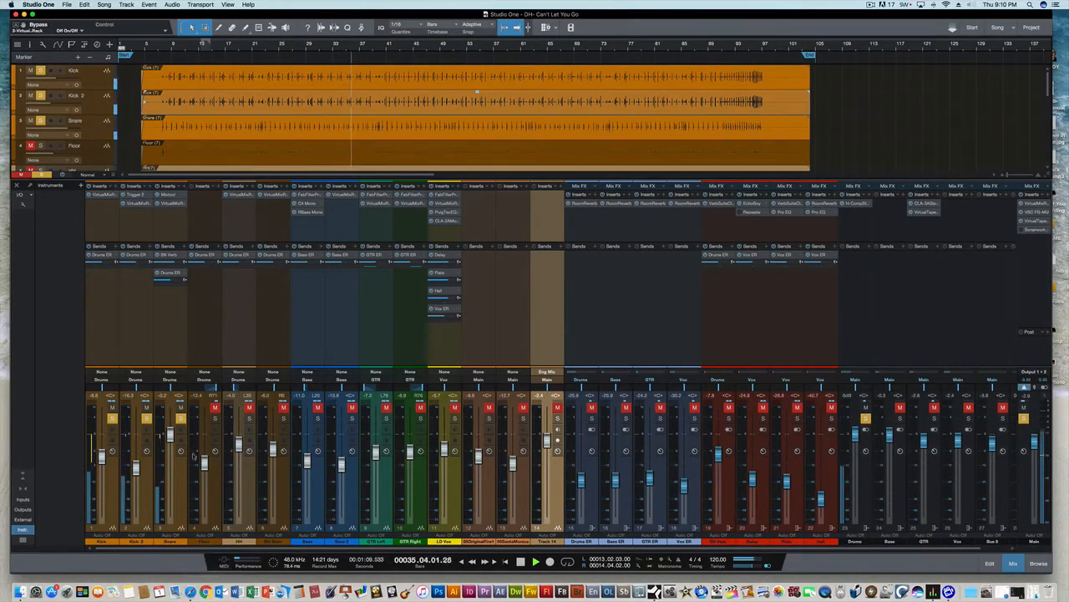
pyautogui.click(215, 418)
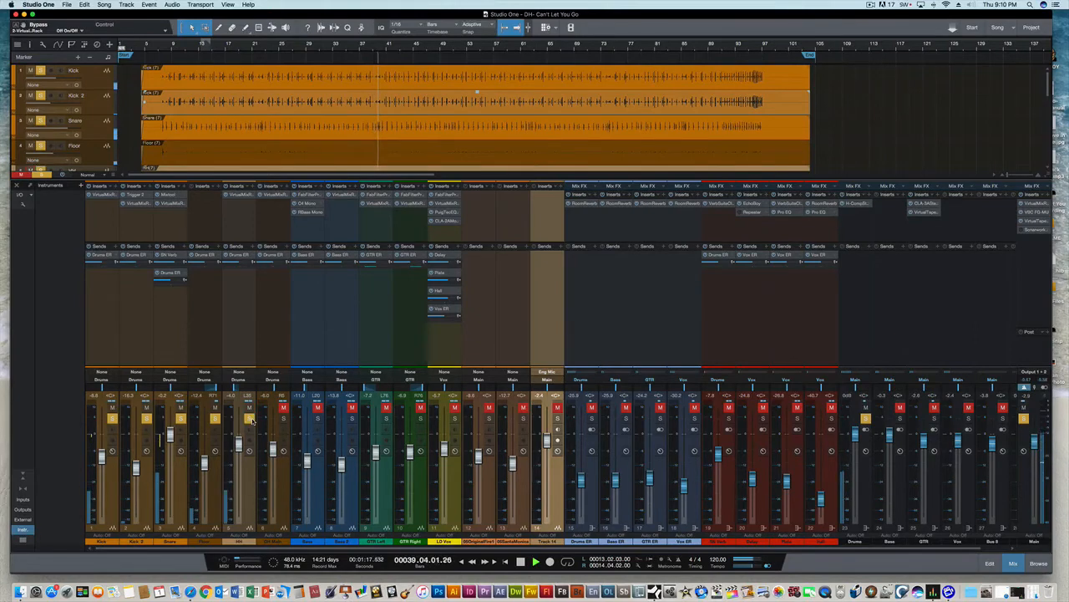
pyautogui.click(284, 418)
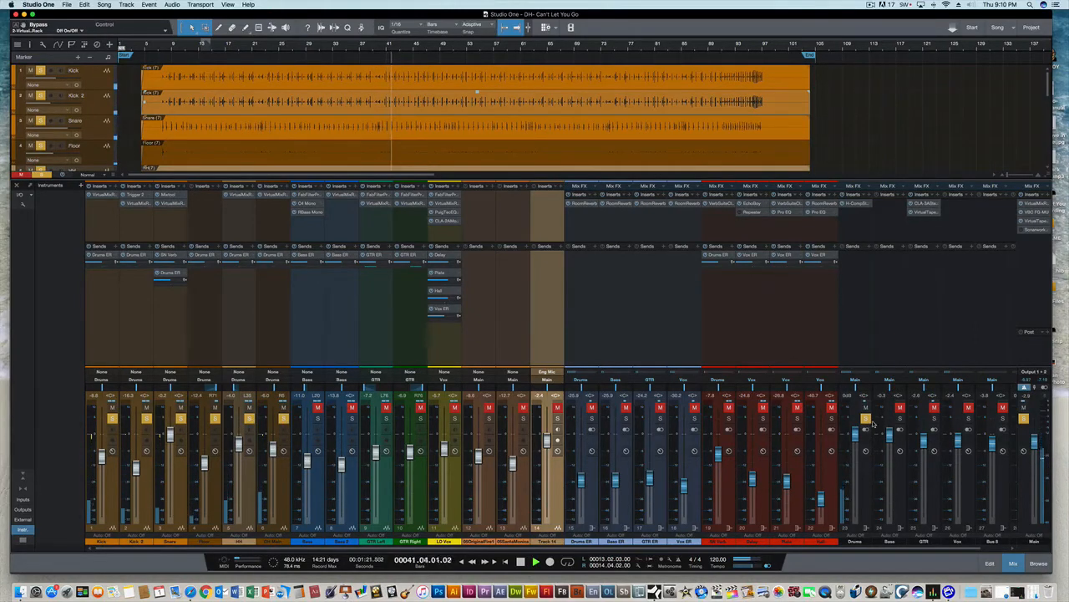
pyautogui.click(728, 418)
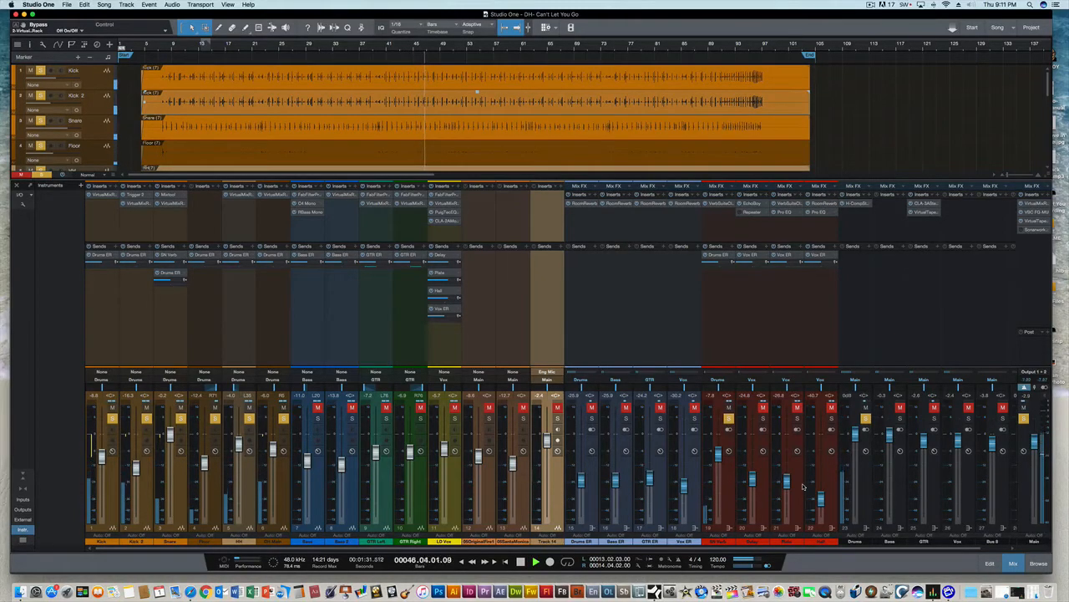
# - Clear all active solos to hear the full mix, and stop playback
pyautogui.click(1025, 419)
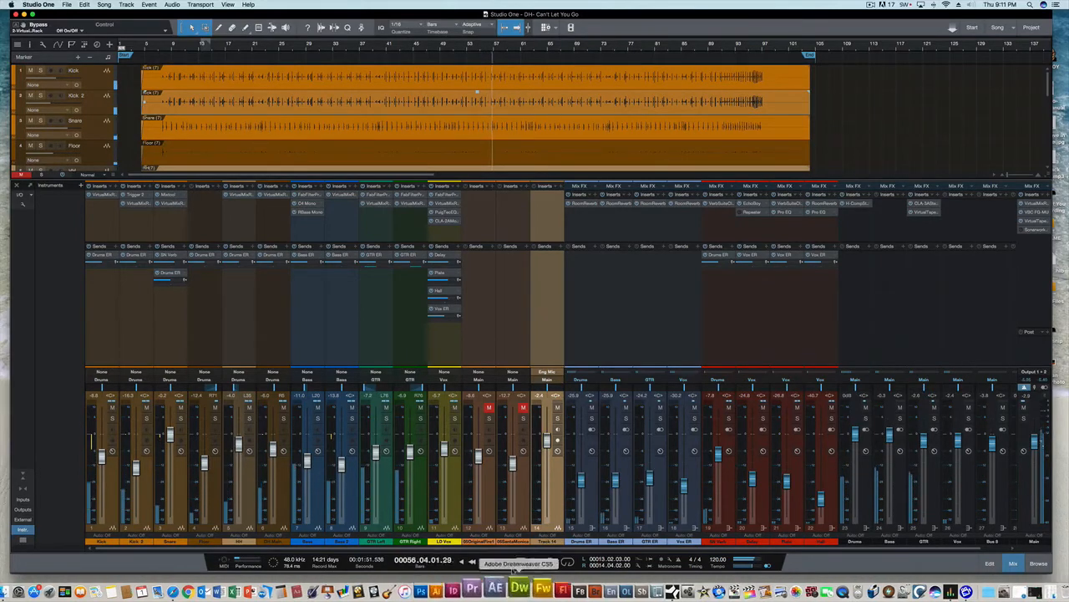
pyautogui.click(521, 562)
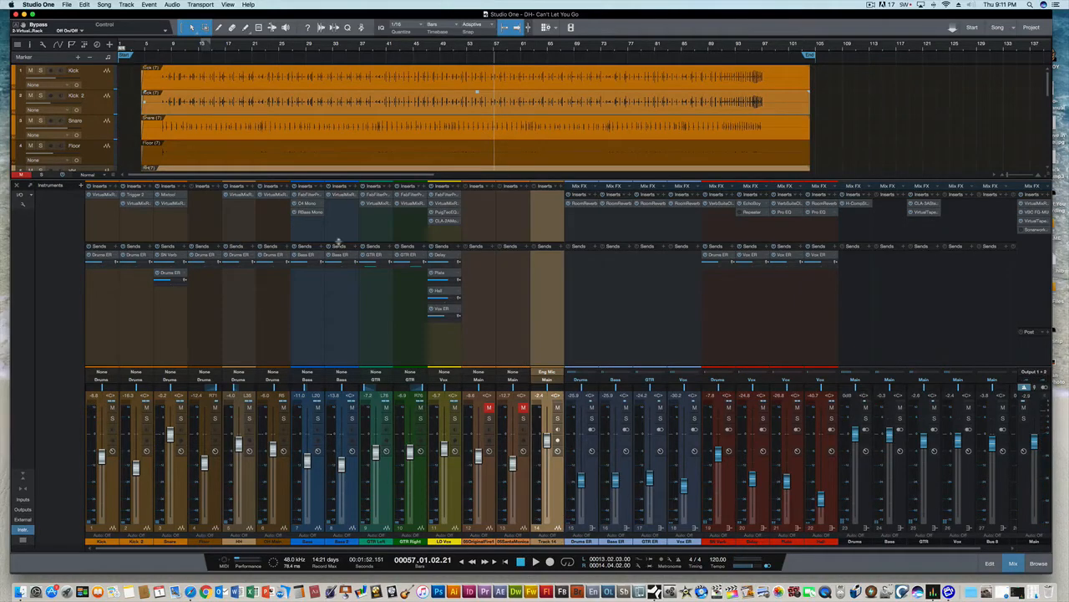
# - Audition the full mix from bar 27 with the Main bus's Virtual Mix Rack open, then close the plug-in and stop playback
pyautogui.click(1033, 207)
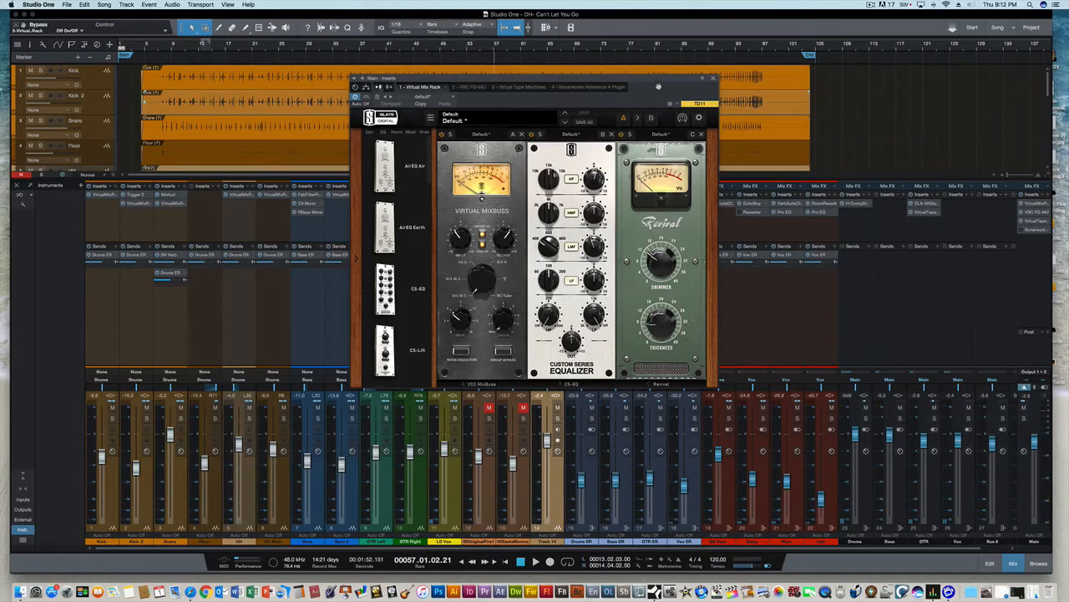
pyautogui.click(294, 47)
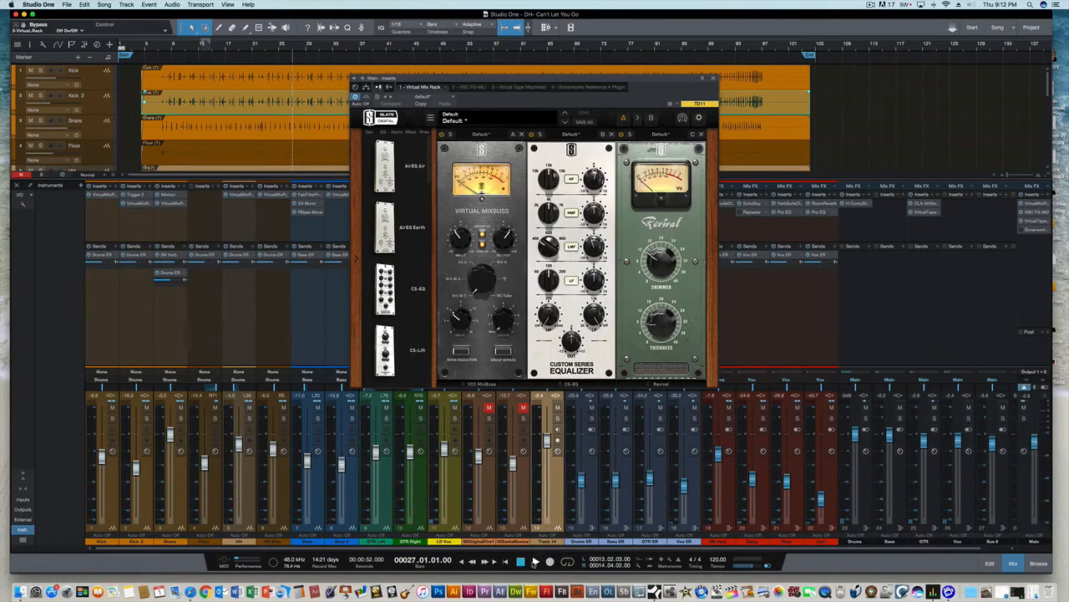
pyautogui.click(536, 562)
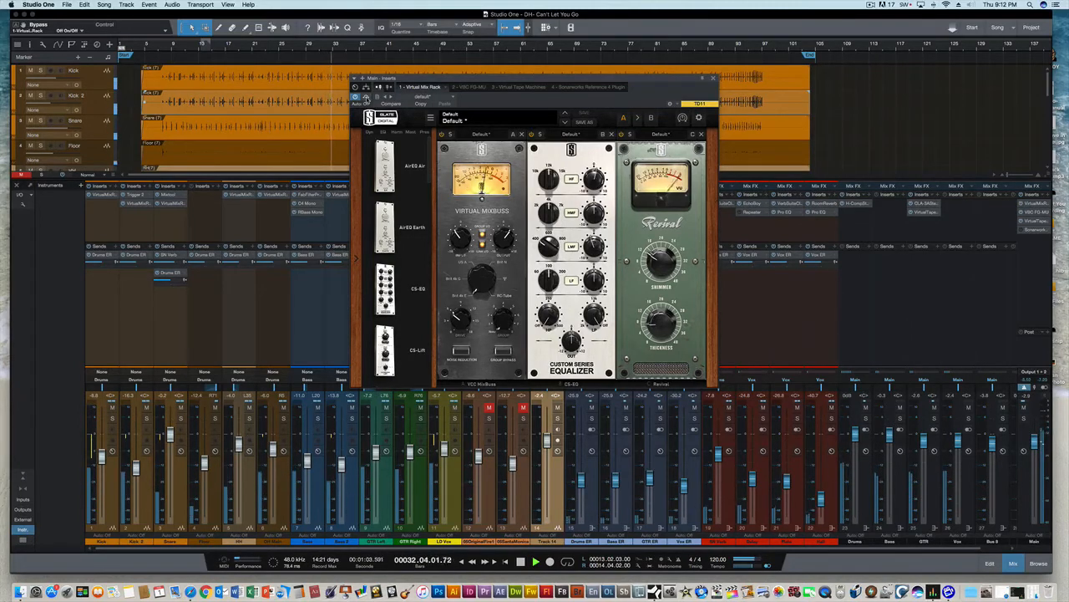
pyautogui.click(715, 78)
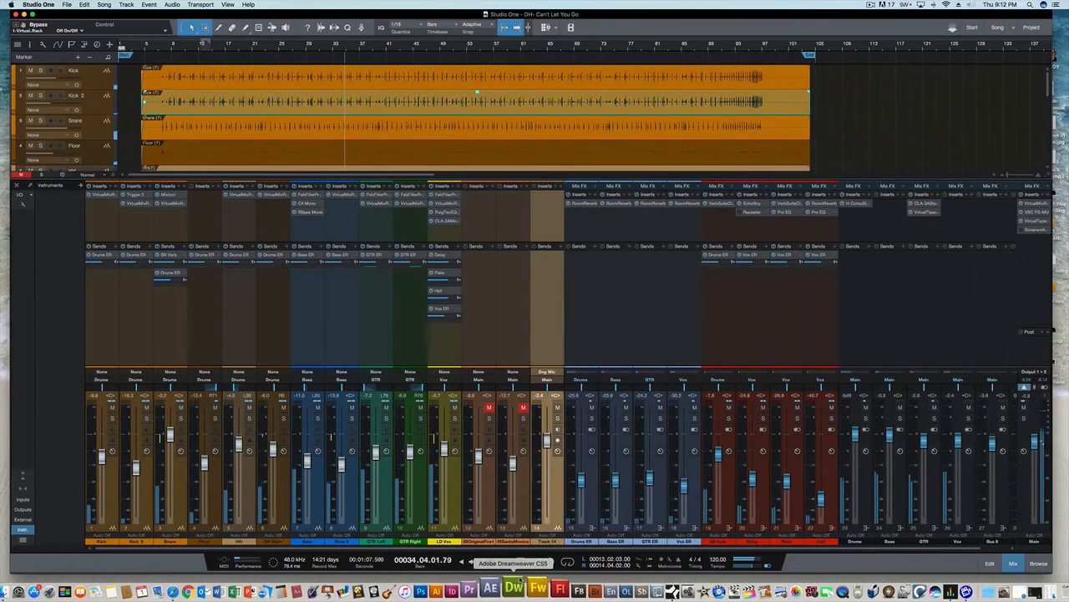
pyautogui.press('space')
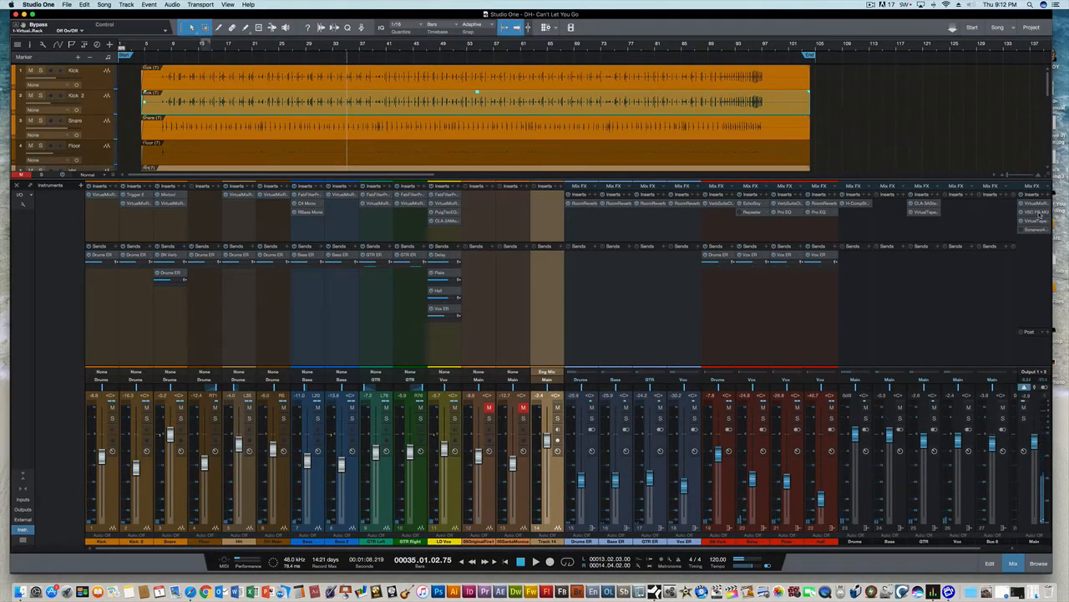
# - Open the VBC FG-MU compressor on the Main bus, compare the mix with it bypassed and active, and close it
pyautogui.click(1036, 212)
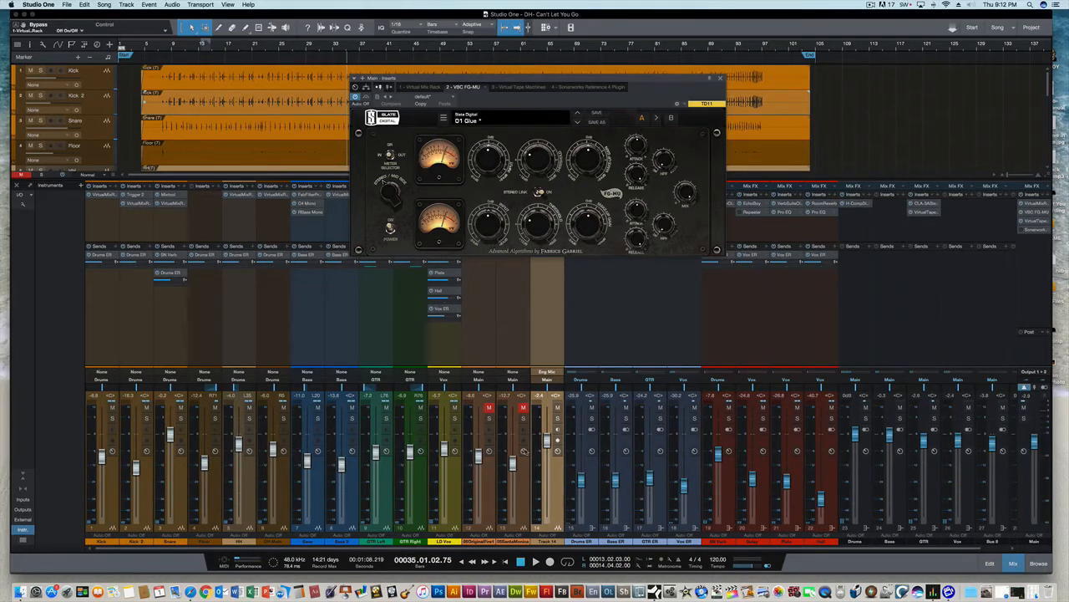
pyautogui.click(536, 560)
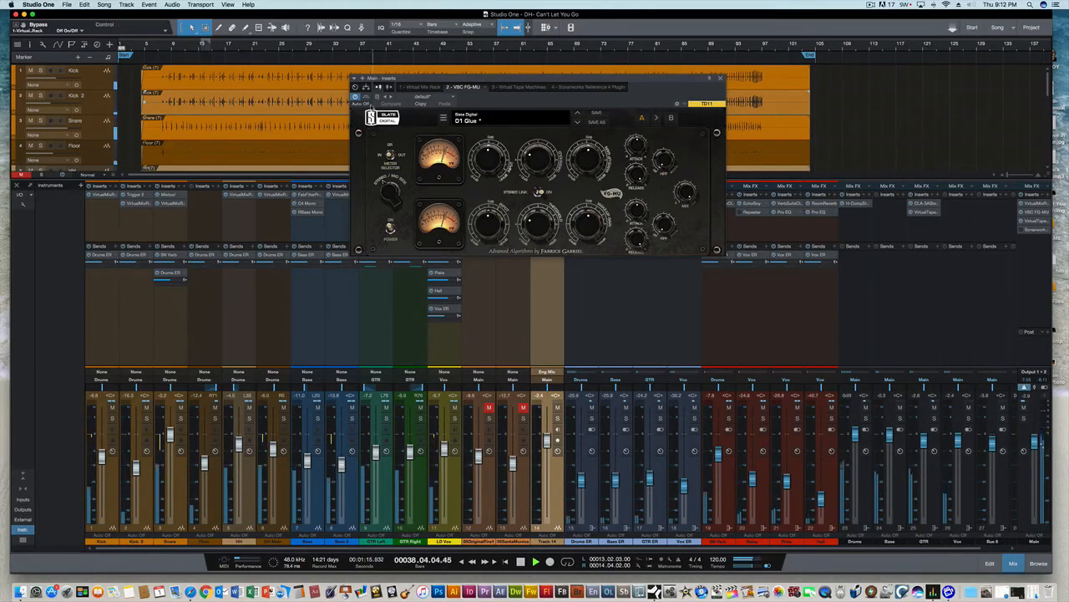
pyautogui.click(365, 98)
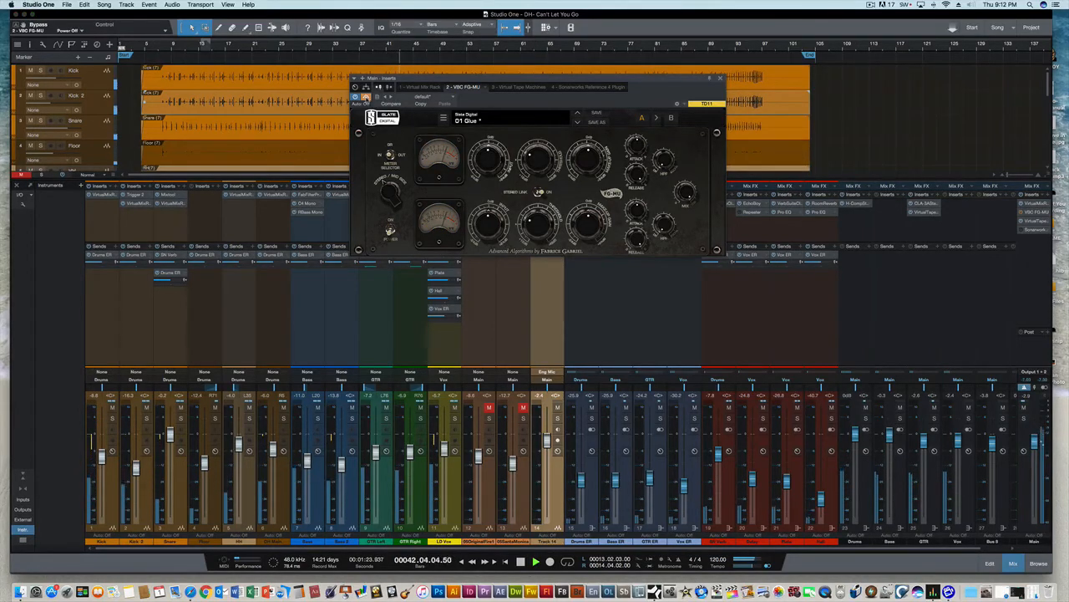
pyautogui.click(365, 98)
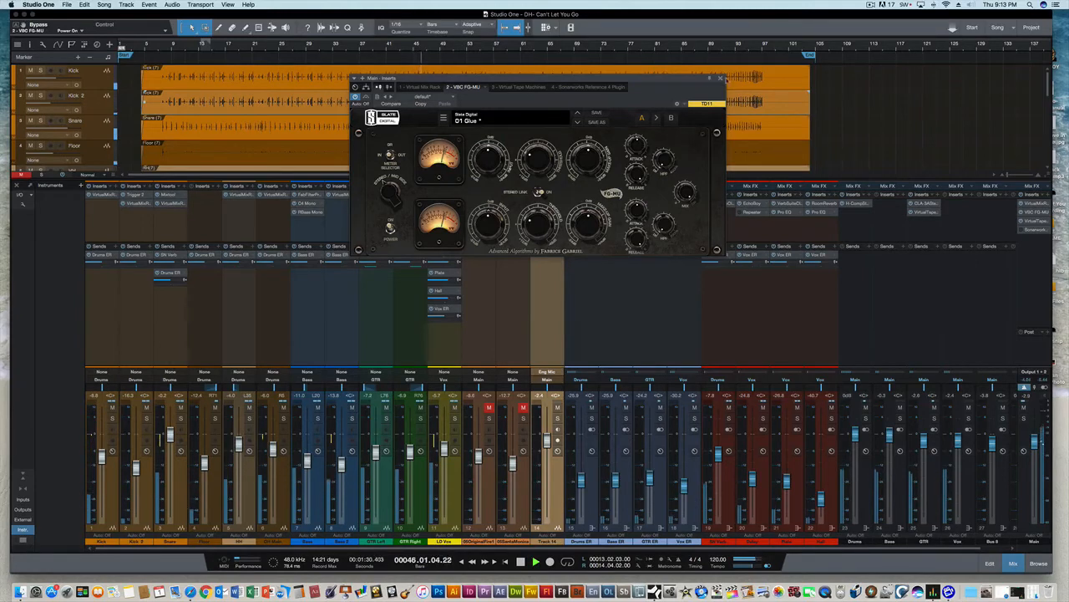
pyautogui.click(520, 562)
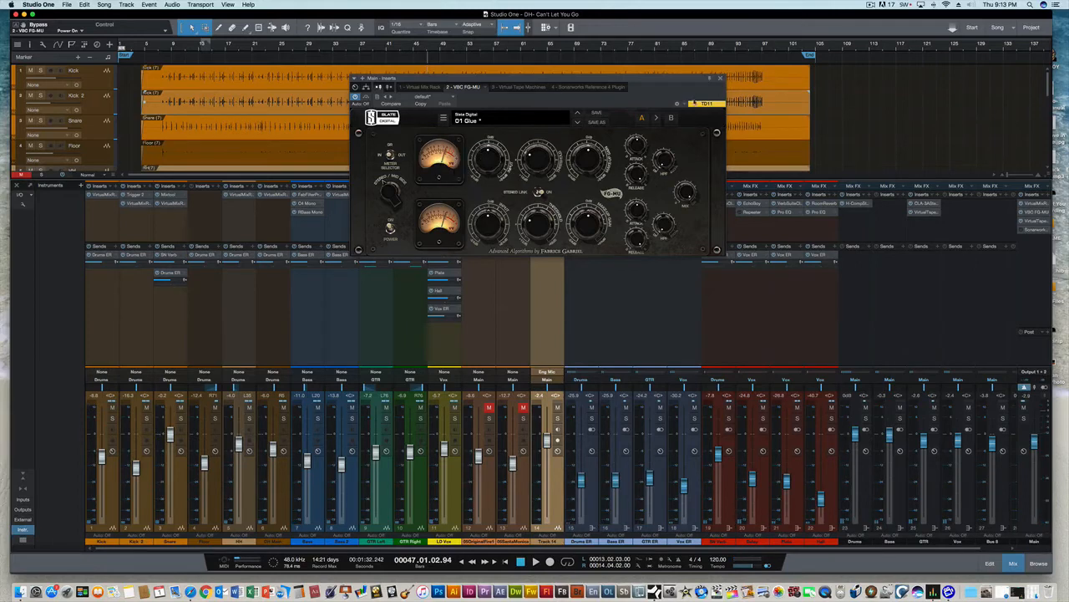
pyautogui.click(720, 78)
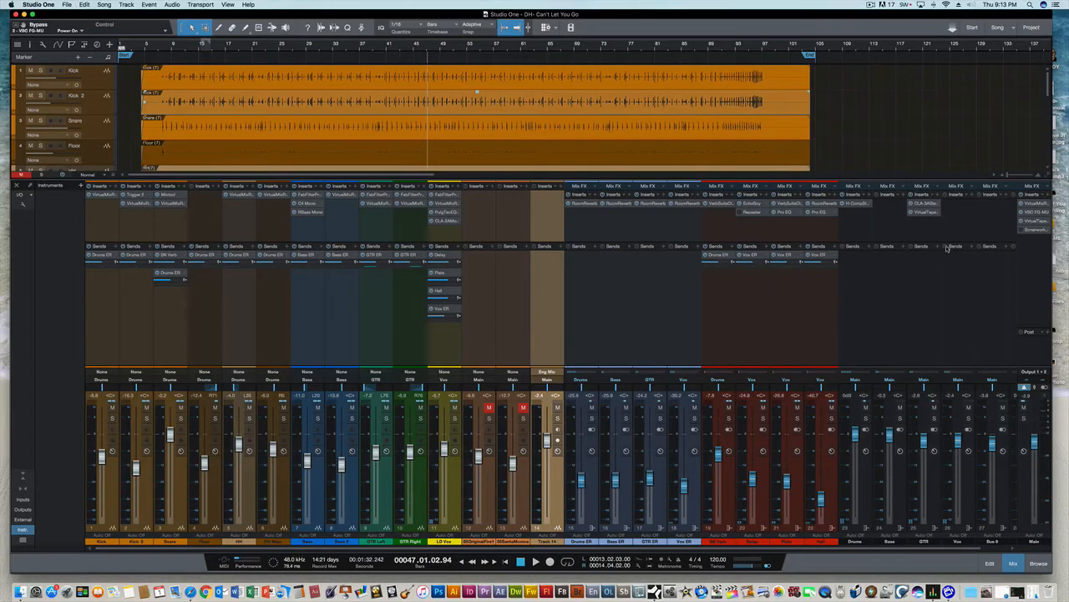
# - Open Virtual Tape Machines on the Main bus, compare the playing mix with it bypassed and active, and close it
pyautogui.click(1033, 221)
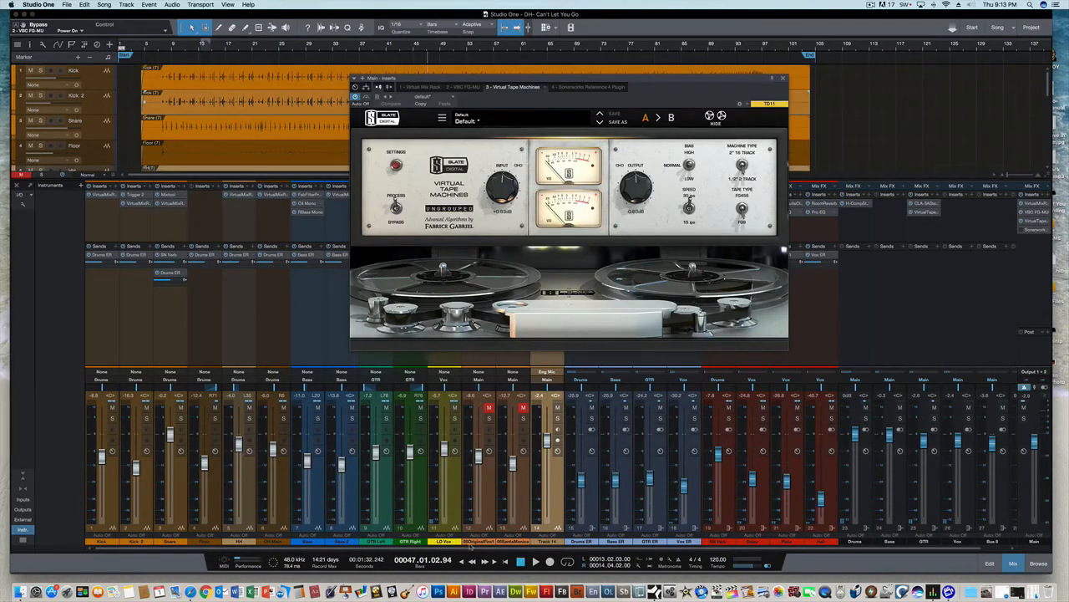
pyautogui.click(536, 562)
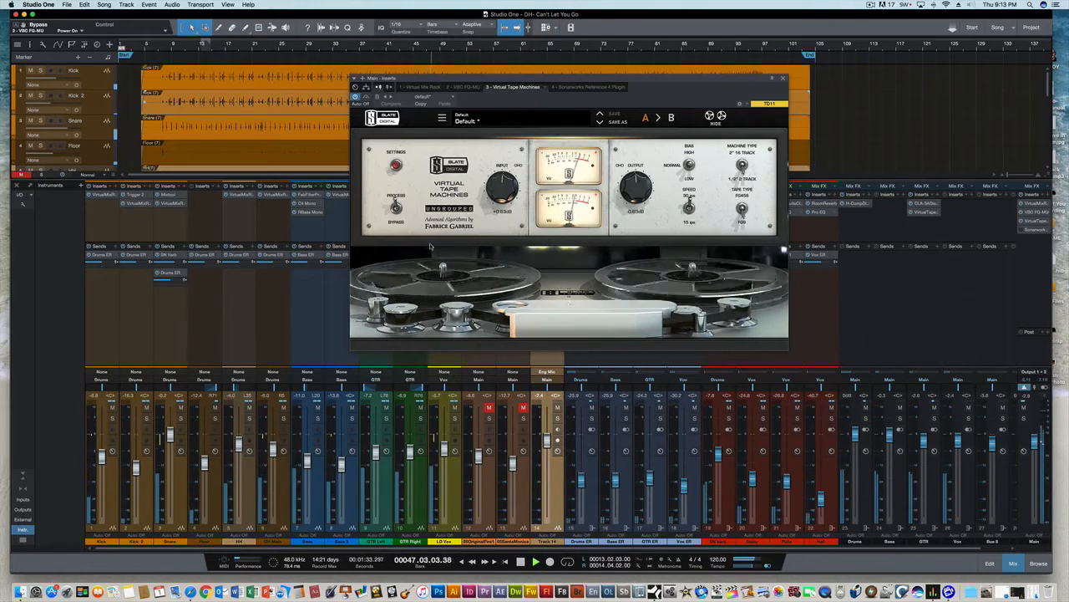
pyautogui.click(365, 98)
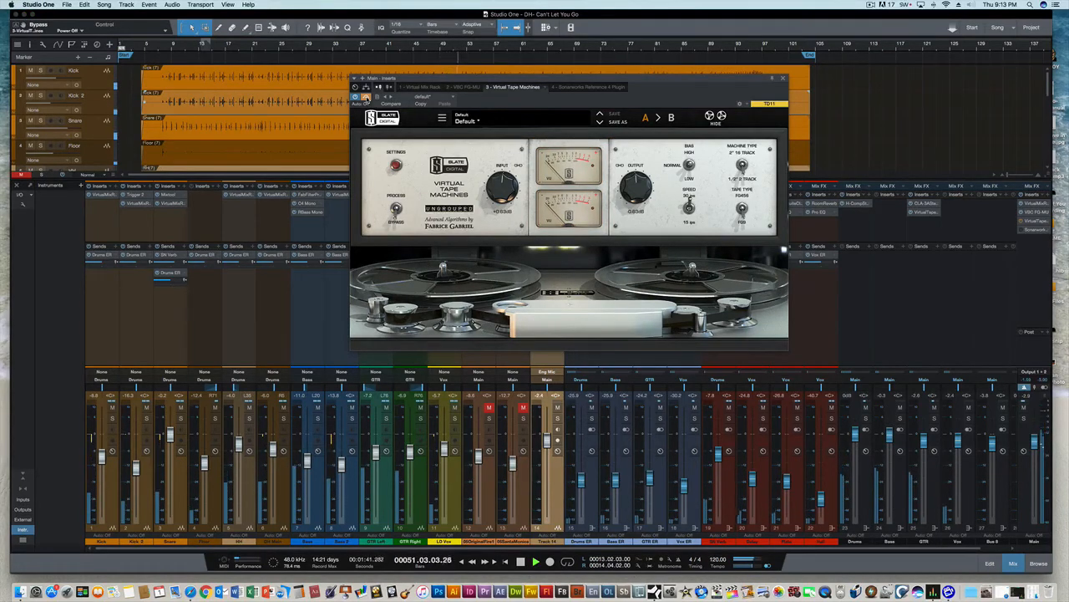
pyautogui.click(365, 98)
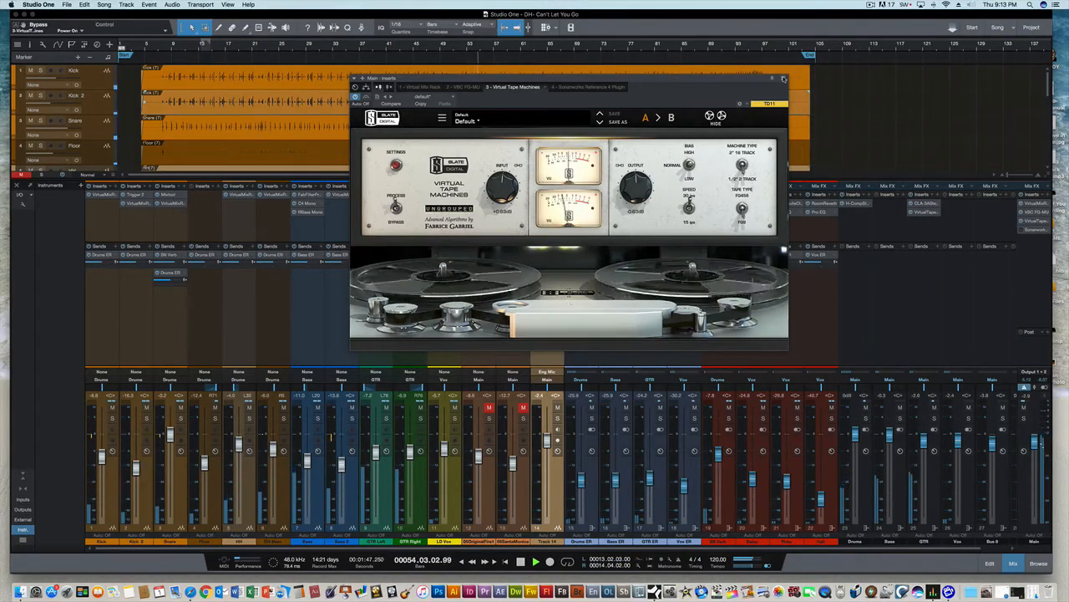
pyautogui.click(783, 79)
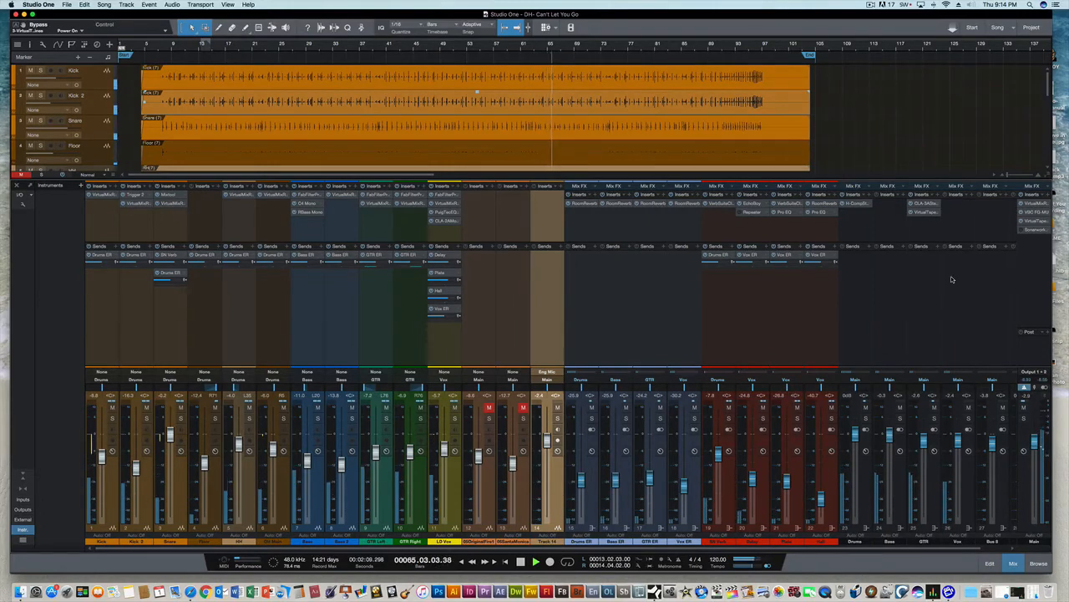
pyautogui.click(519, 565)
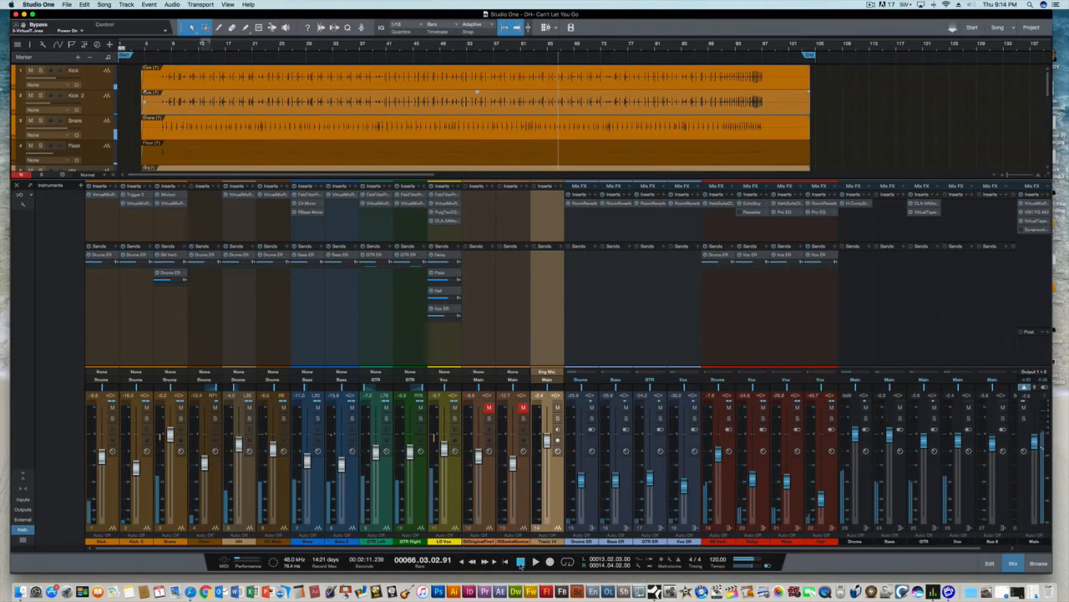
# - Examine the Sonarworks Reference 4 calibration plug-in on the Main bus and close it
pyautogui.click(1034, 231)
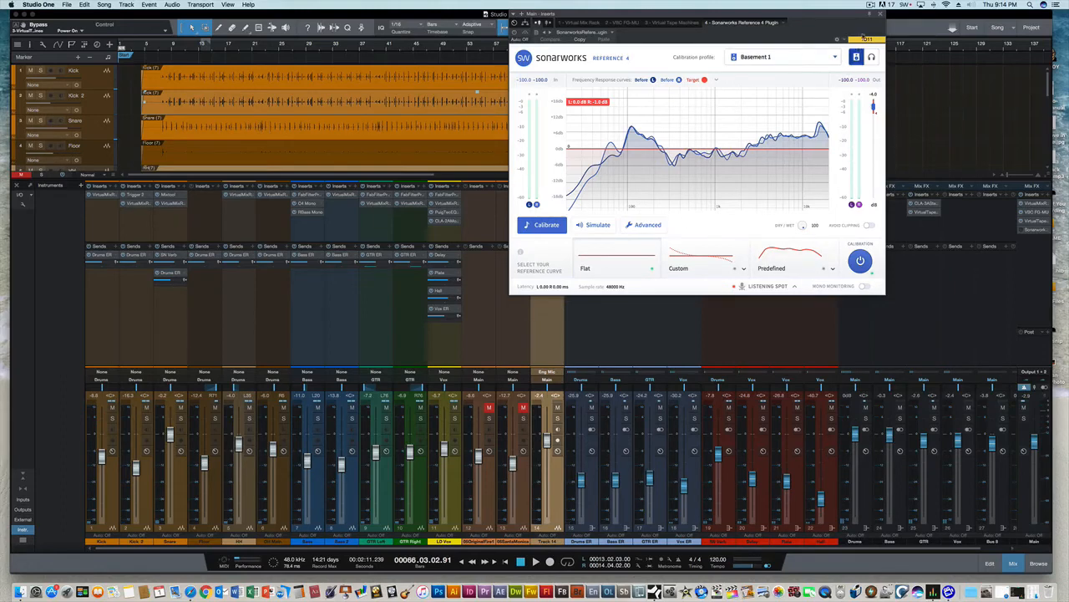
pyautogui.click(881, 15)
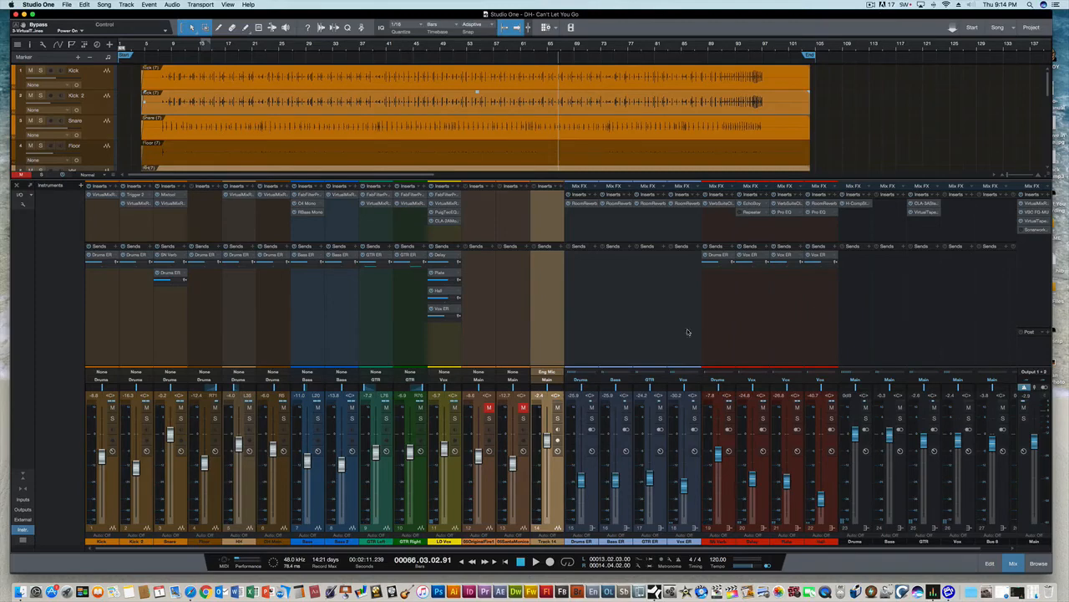
# - Set the playback position to bar 24
pyautogui.hscroll(3, 668, 318)
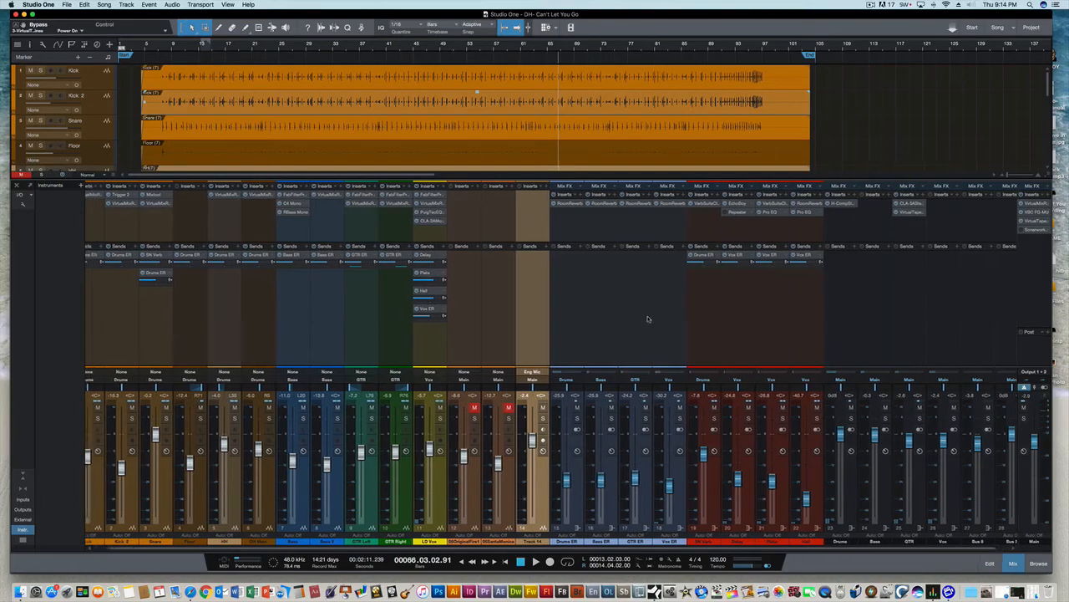
pyautogui.scroll(-1, 1002, 125)
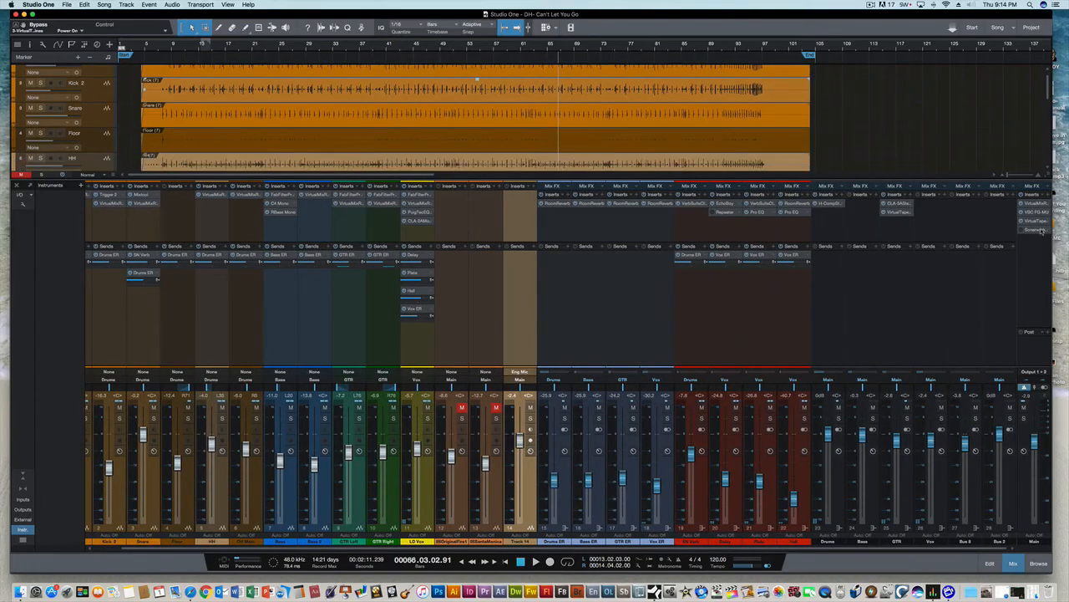
pyautogui.hscroll(-1, 464, 322)
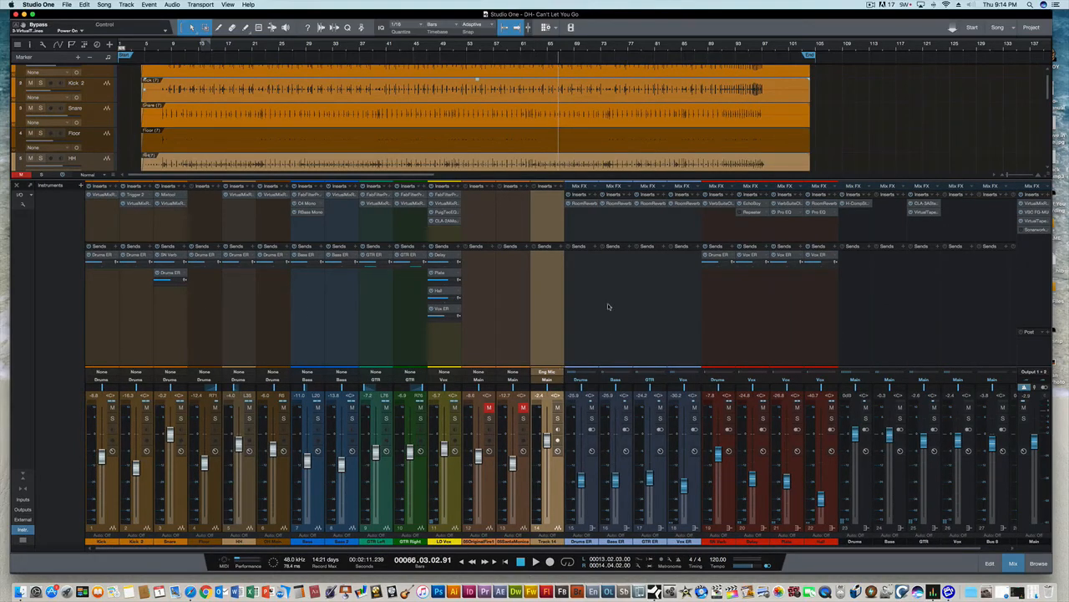
pyautogui.click(276, 46)
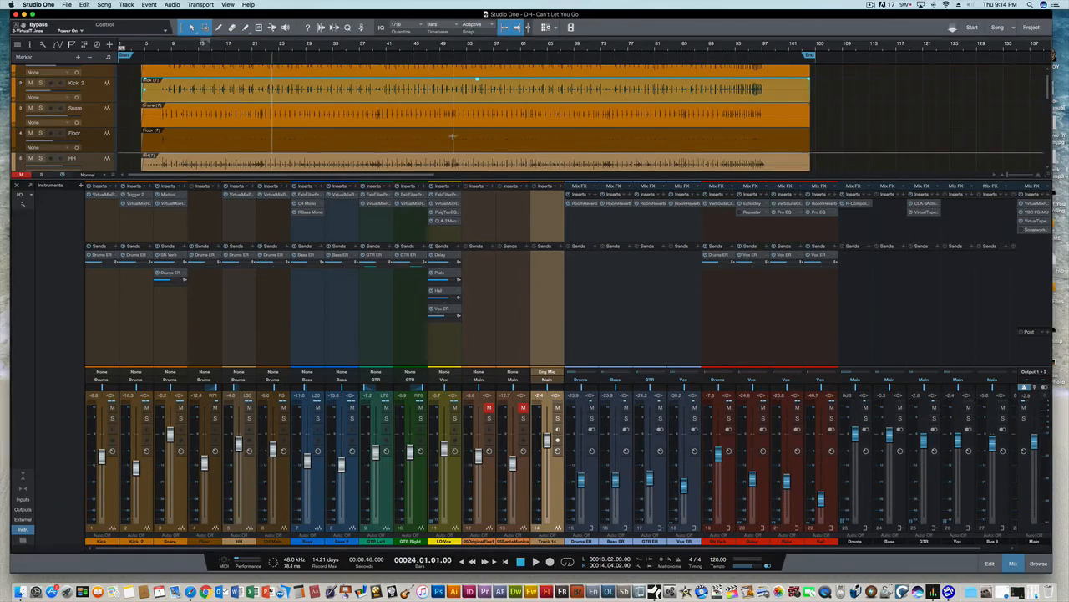